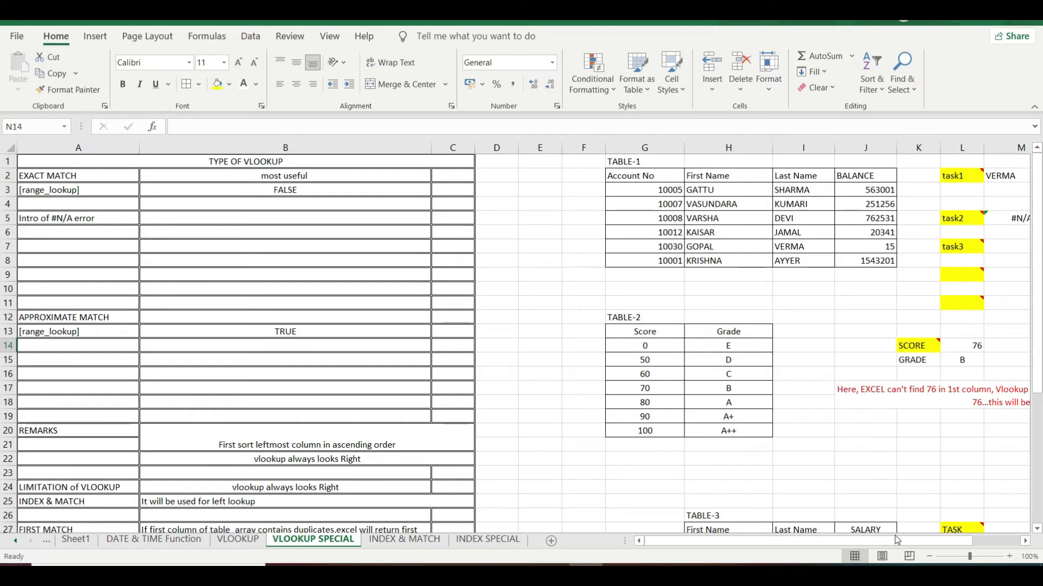
Examine the VLOOKUP SPECIAL sheet's approximate match notes and score-to-grade table, and glance at the INDEX & MATCH sheet
{"action": "left_click_drag", "start_coordinate": [902, 541], "coordinate": [943, 540]}
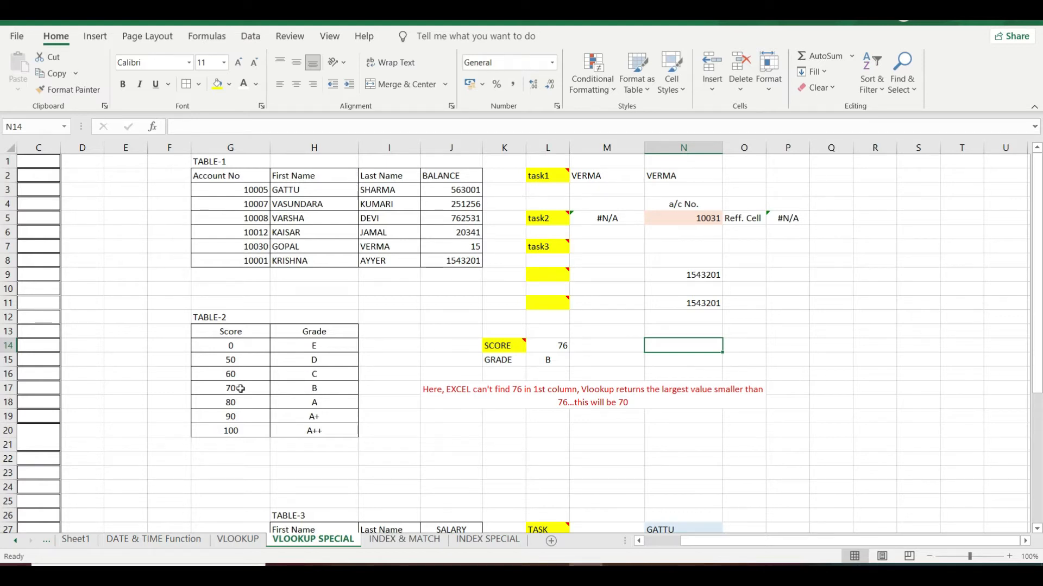
{"action": "scroll", "coordinate": [241, 388], "scroll_direction": "left", "scroll_amount": 2}
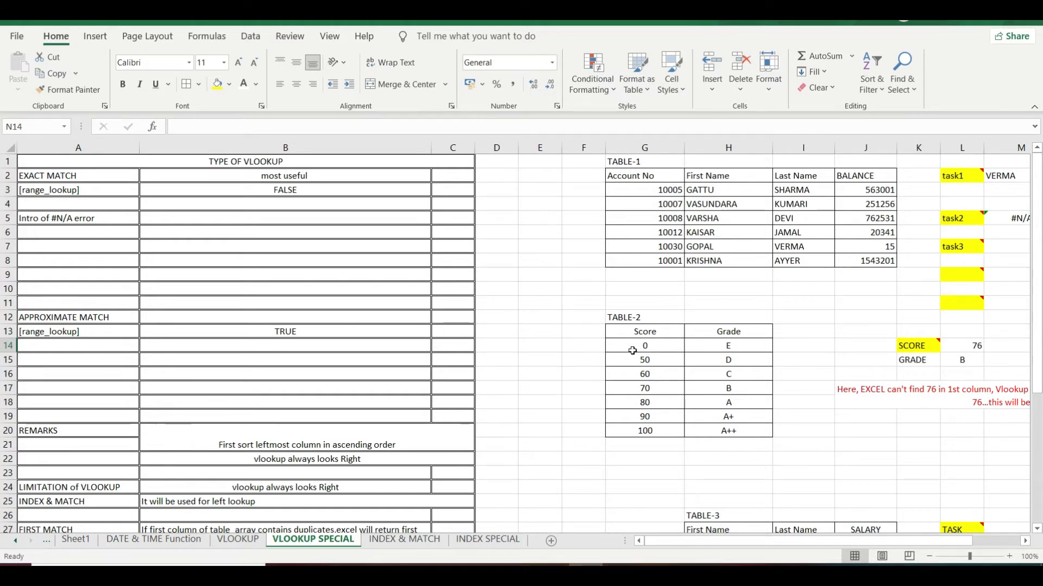
{"action": "scroll", "coordinate": [633, 351], "scroll_direction": "down", "scroll_amount": 2}
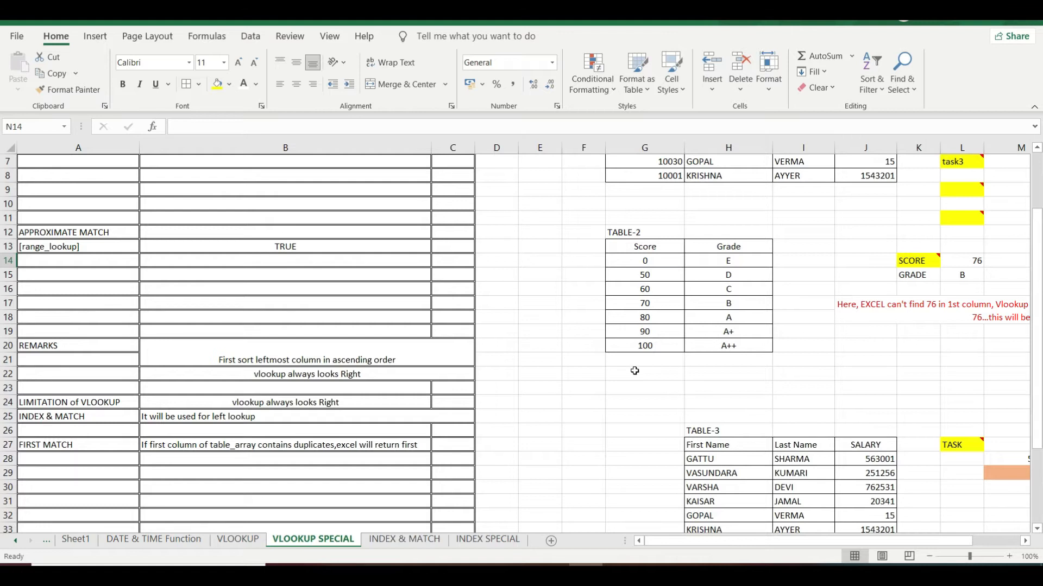
{"action": "scroll", "coordinate": [637, 369], "scroll_direction": "up", "scroll_amount": 1}
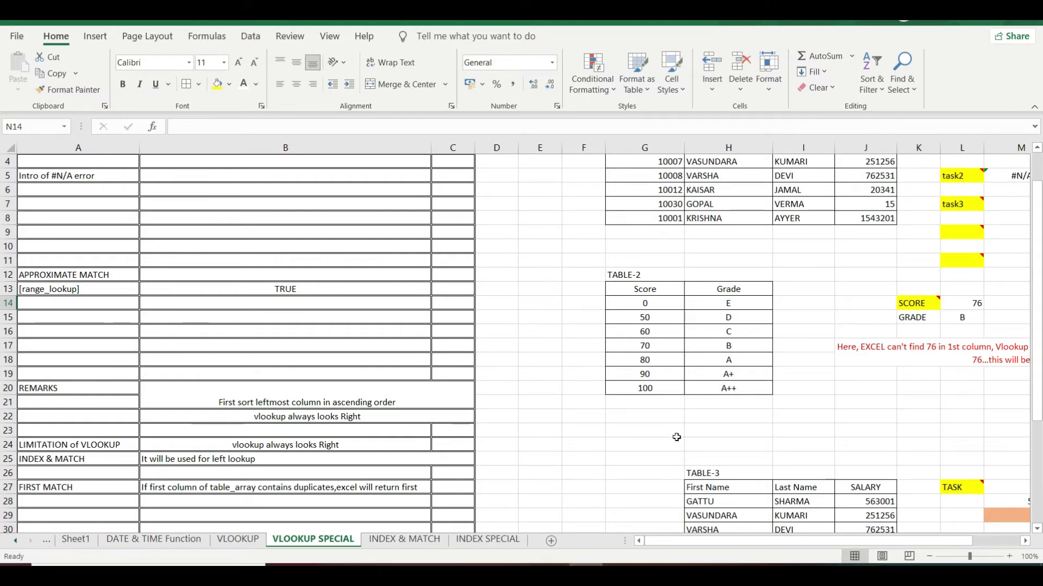
{"action": "scroll", "coordinate": [863, 547], "scroll_direction": "right", "scroll_amount": 3}
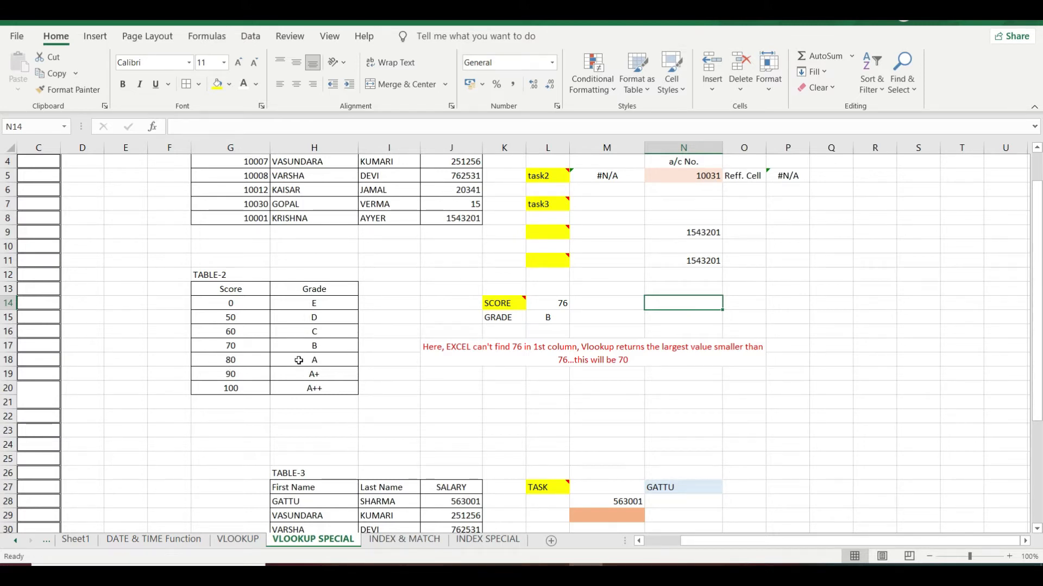
{"action": "scroll", "coordinate": [299, 360], "scroll_direction": "left", "scroll_amount": 2}
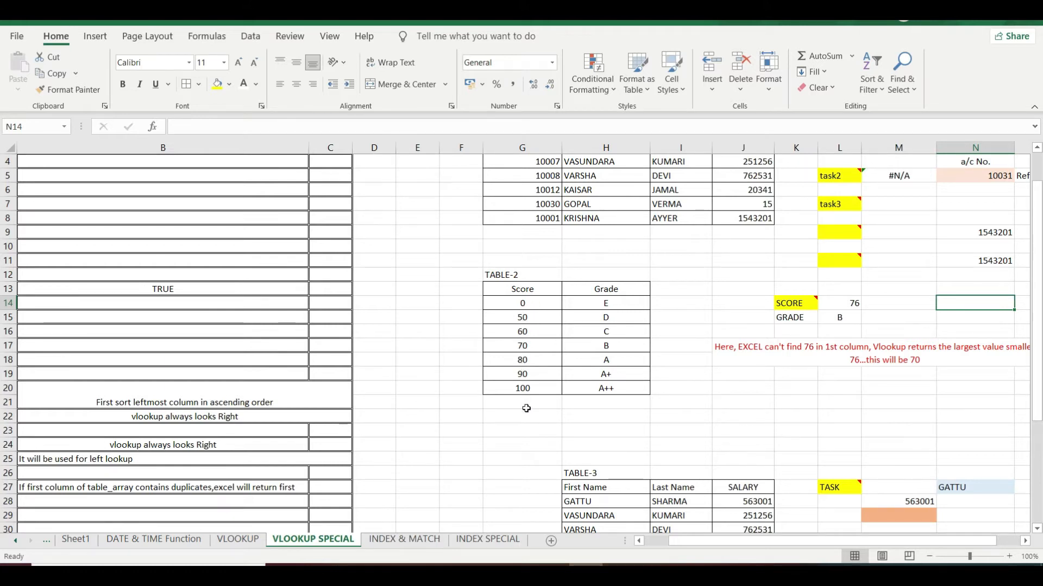
{"action": "left_click_drag", "start_coordinate": [749, 541], "coordinate": [715, 538]}
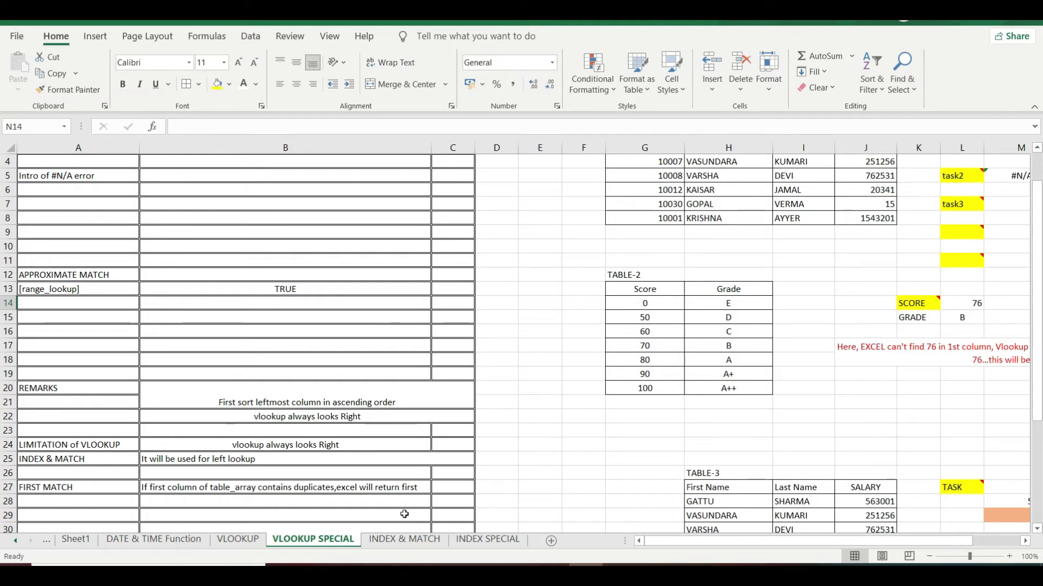
{"action": "left_click", "coordinate": [405, 540]}
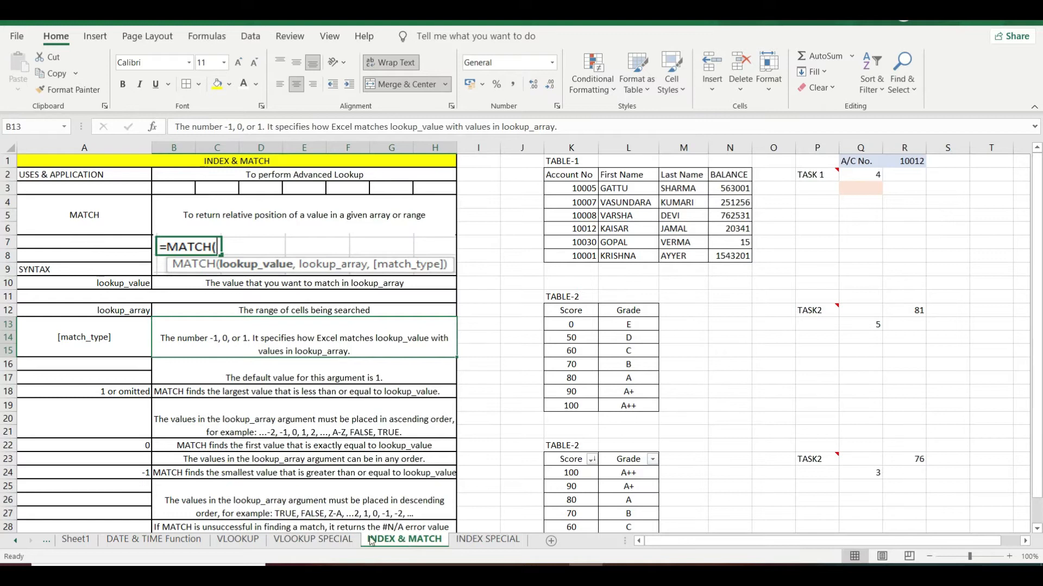
{"action": "left_click", "coordinate": [348, 540]}
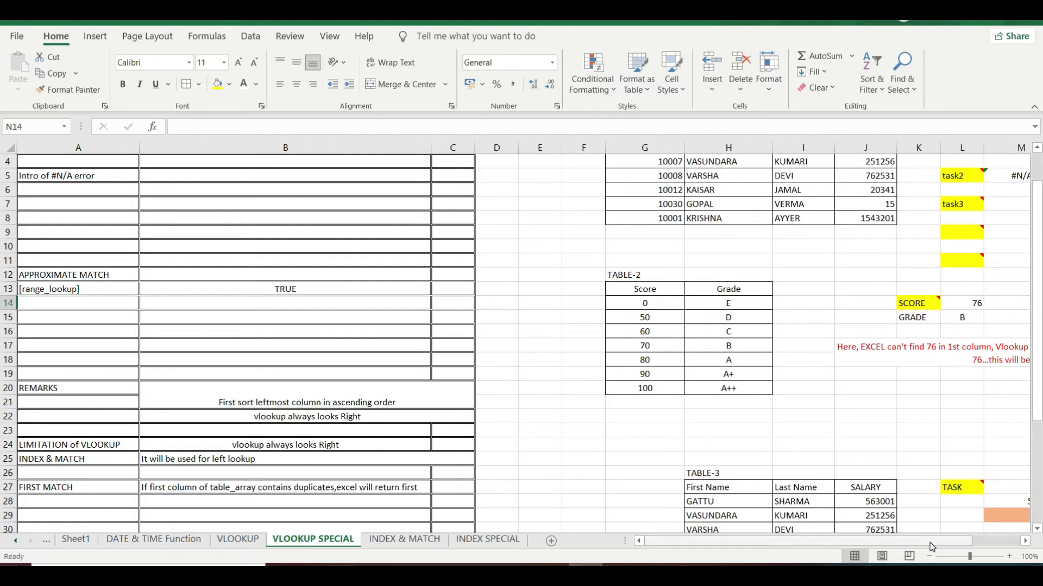
Inspect the task2 account number in N5 and the exact-match VLOOKUP formula in P5
{"action": "left_click_drag", "start_coordinate": [930, 543], "coordinate": [964, 543]}
{"action": "scroll", "coordinate": [796, 442], "scroll_direction": "right", "scroll_amount": 1}
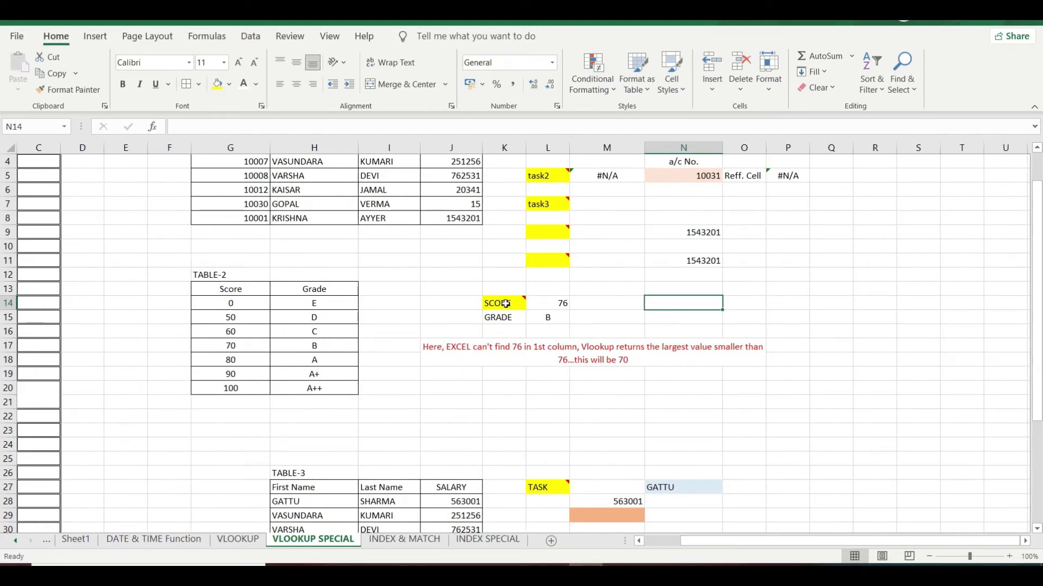
{"action": "mouse_move", "coordinate": [505, 305]}
{"action": "left_click", "coordinate": [692, 179]}
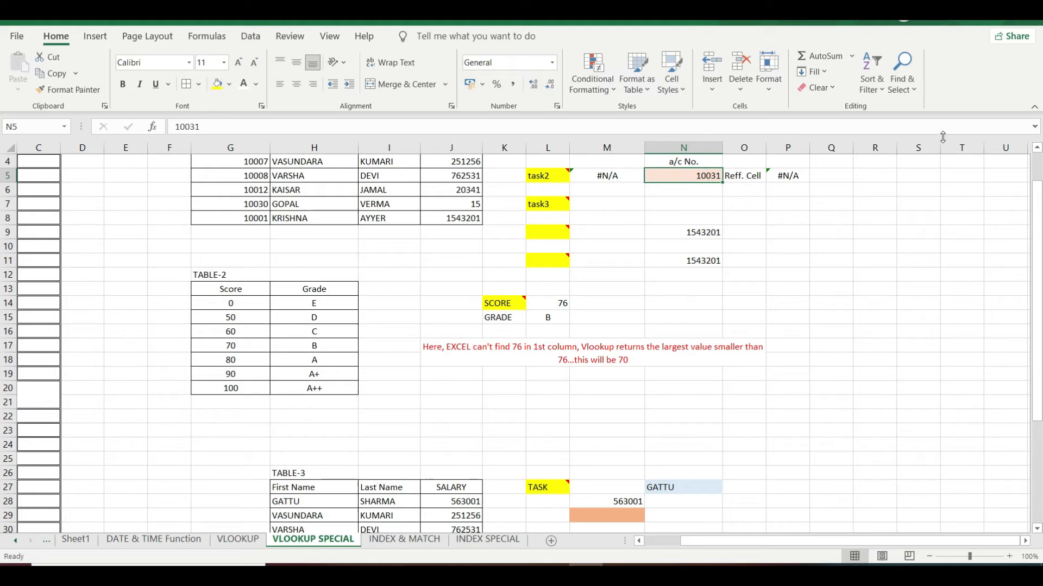
{"action": "left_click", "coordinate": [792, 175]}
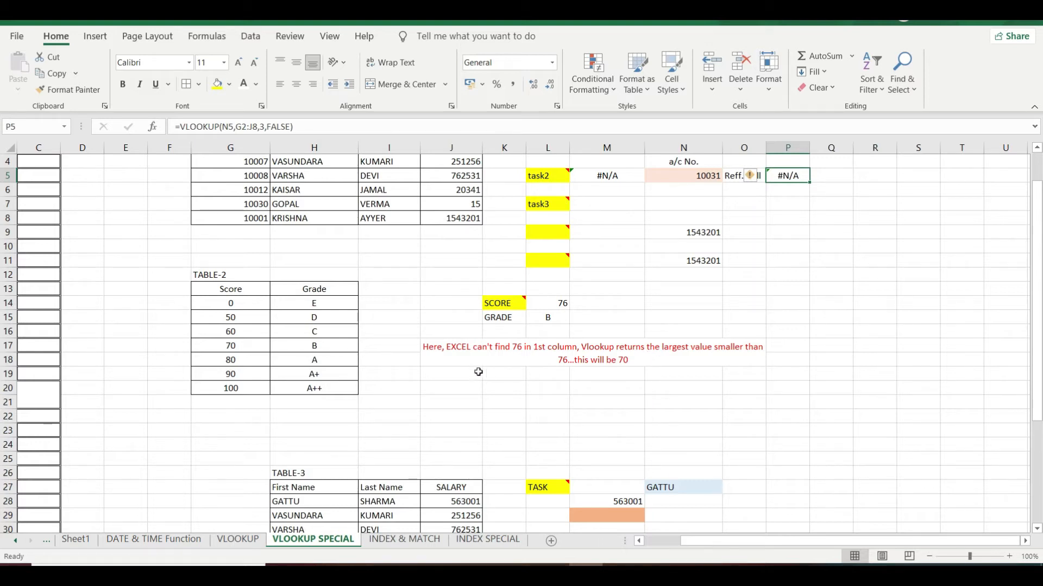
Start a VLOOKUP formula in M15 beside the grade, using the score in L14 as the lookup value
{"action": "left_click", "coordinate": [588, 319]}
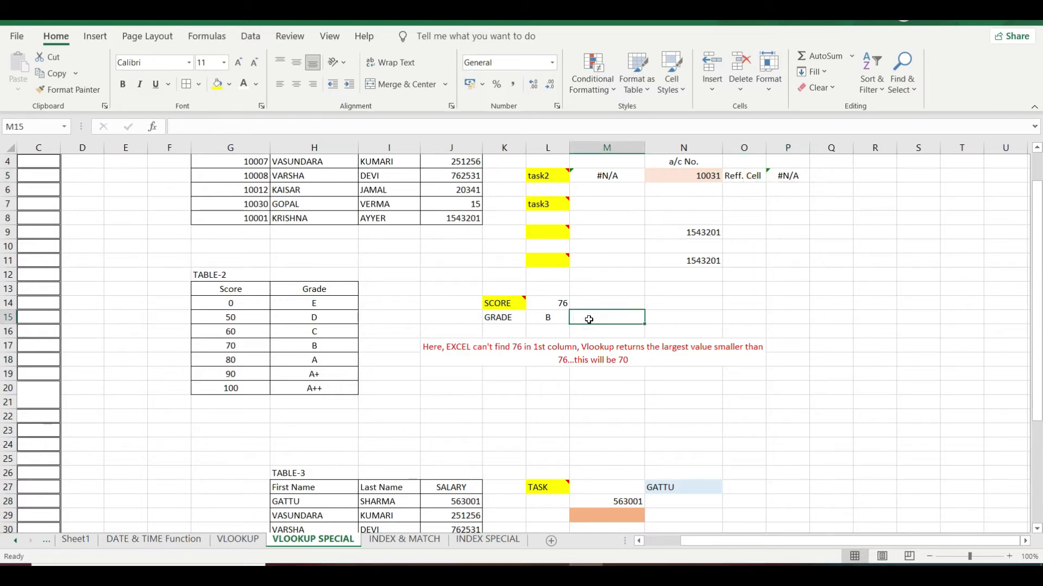
{"action": "type", "text": "=VLOOKUP("}
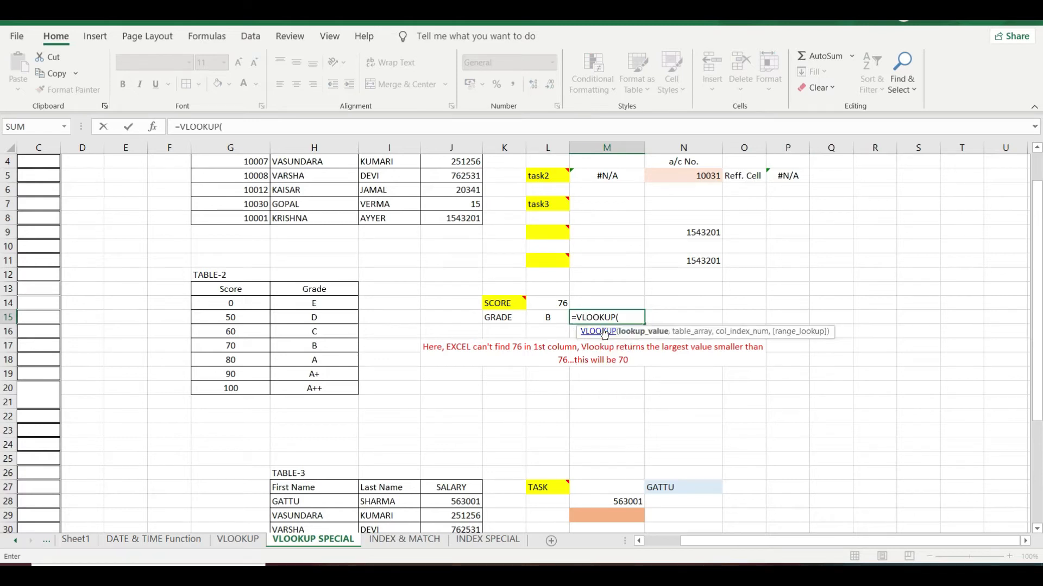
{"action": "double_click", "coordinate": [604, 332]}
{"action": "left_click", "coordinate": [559, 304]}
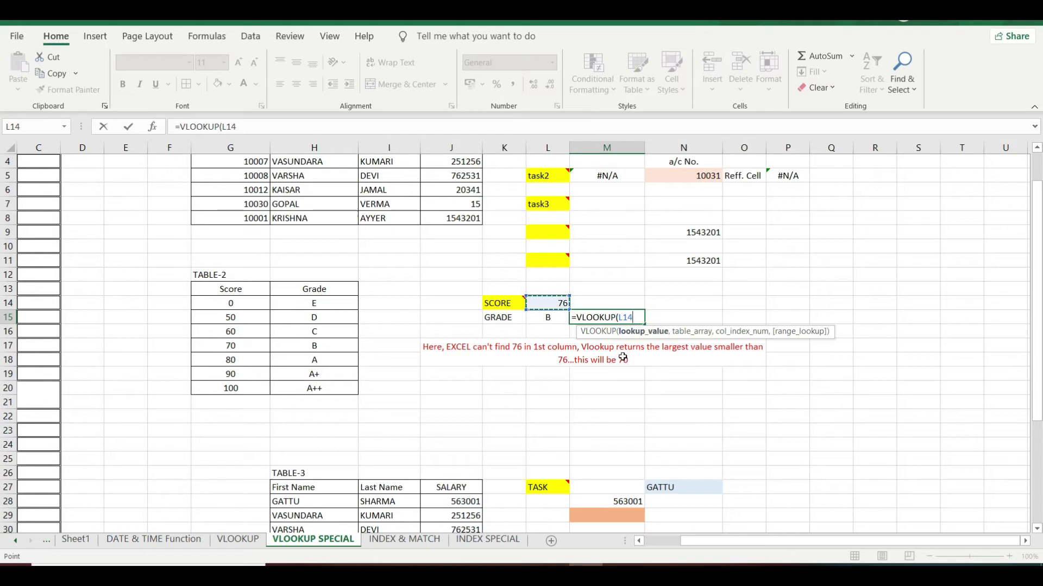
{"action": "type", "text": ","}
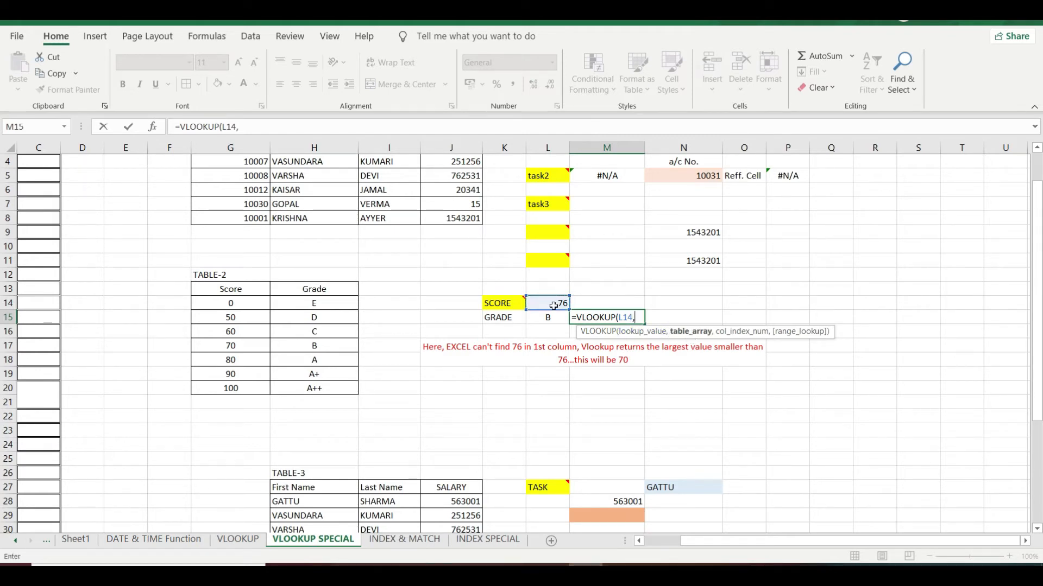
Set the table array of the M15 formula to the whole TABLE-2 range G13:H20, including headers
{"action": "left_click", "coordinate": [225, 291]}
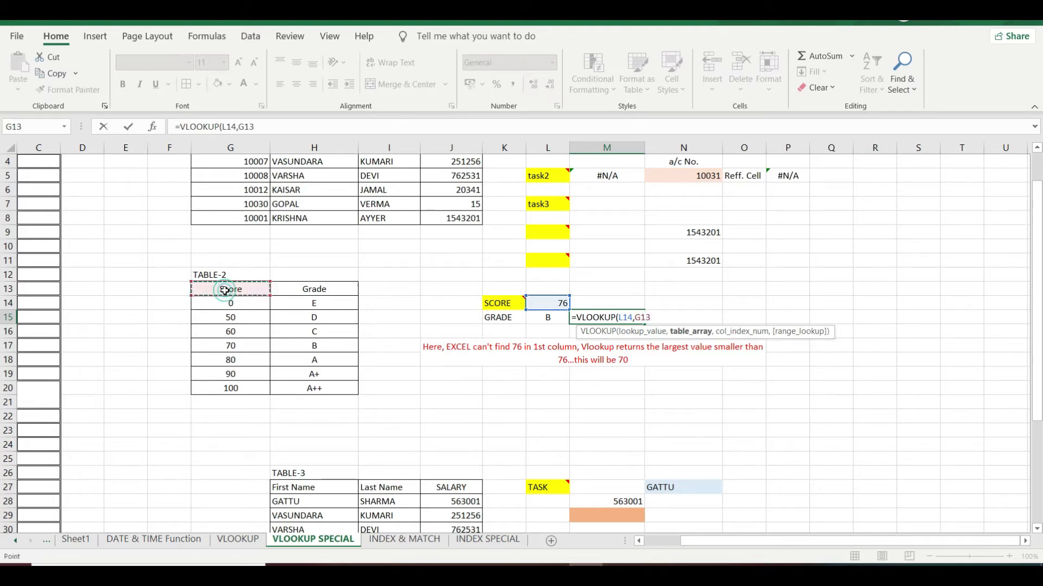
{"action": "left_click_drag", "start_coordinate": [225, 292], "coordinate": [307, 387]}
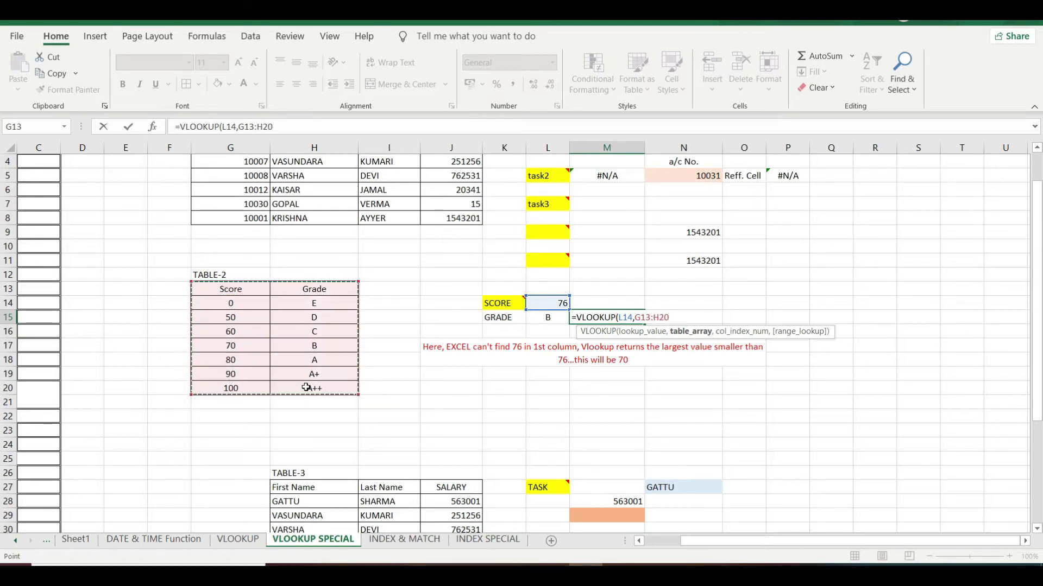
{"action": "left_click_drag", "start_coordinate": [237, 287], "coordinate": [248, 308]}
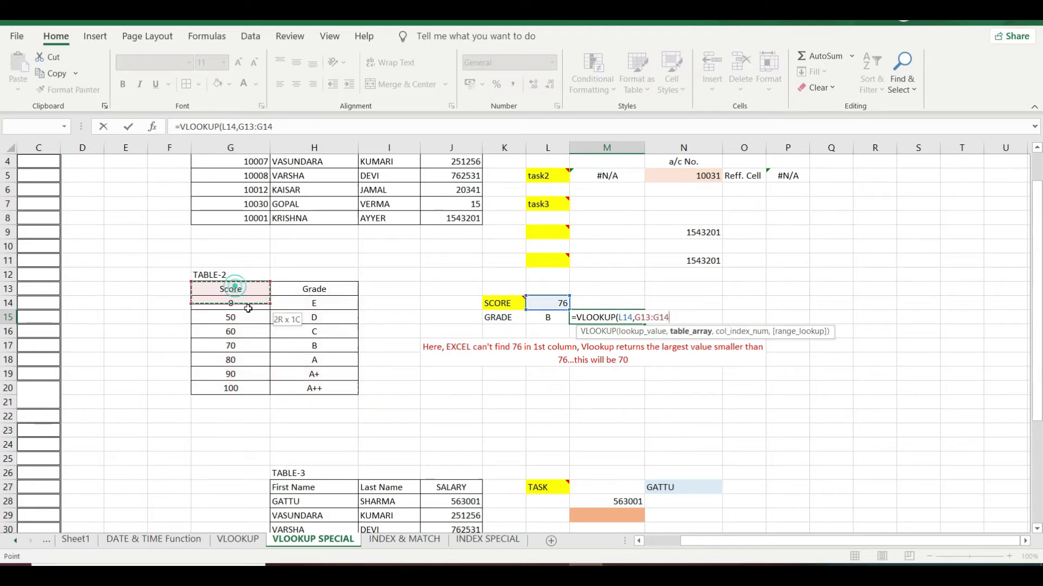
{"action": "left_click_drag", "start_coordinate": [313, 374], "coordinate": [317, 387]}
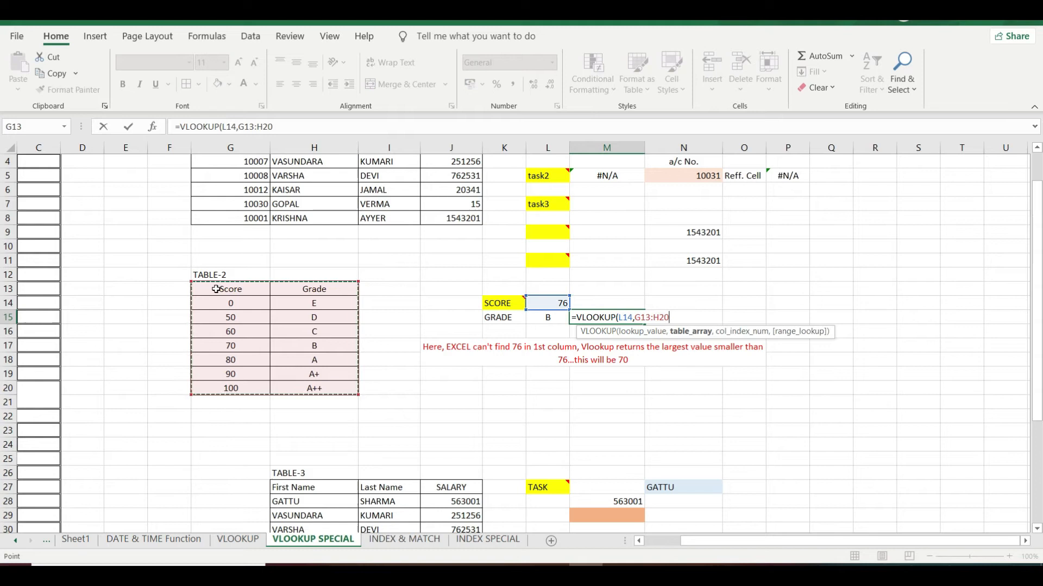
{"action": "left_click_drag", "start_coordinate": [243, 289], "coordinate": [289, 357]}
{"action": "left_click_drag", "start_coordinate": [314, 384], "coordinate": [315, 380]}
Complete the M15 formula with column index 2 and TRUE for approximate match, and enter it
{"action": "type", "text": ",2"}
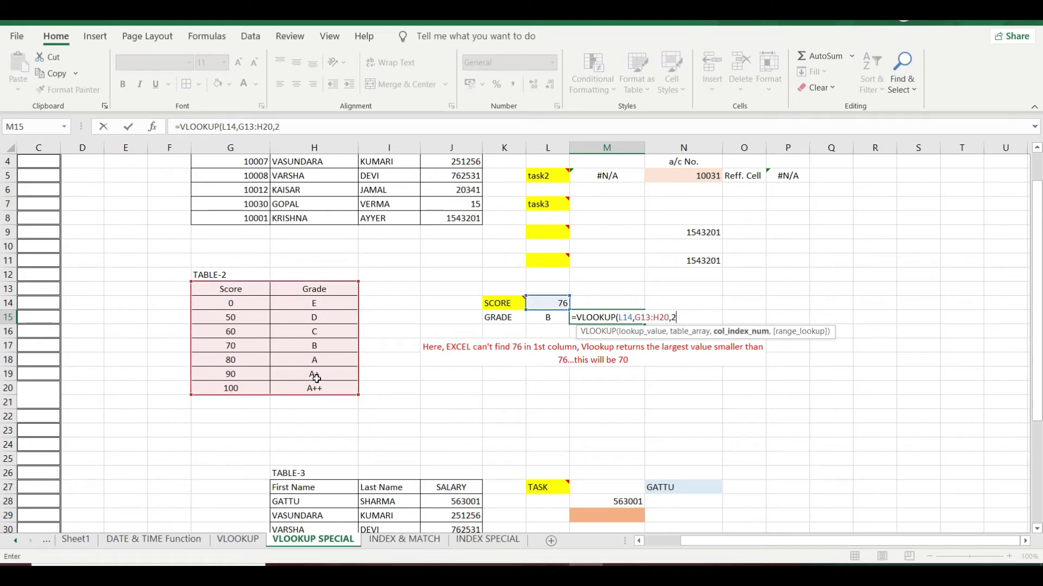
{"action": "type", "text": ","}
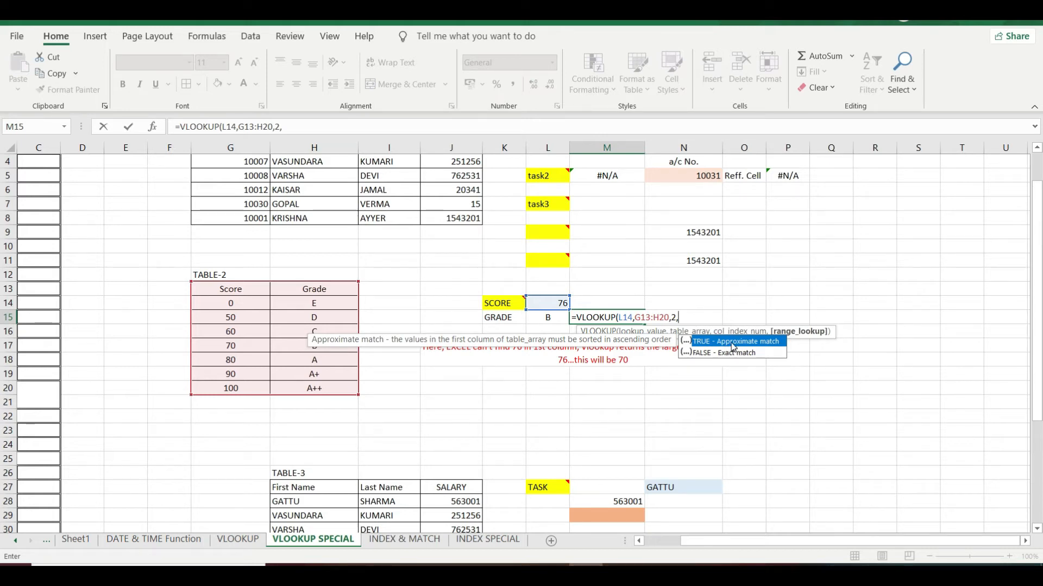
{"action": "type", "text": "TRU"}
{"action": "double_click", "coordinate": [720, 343]}
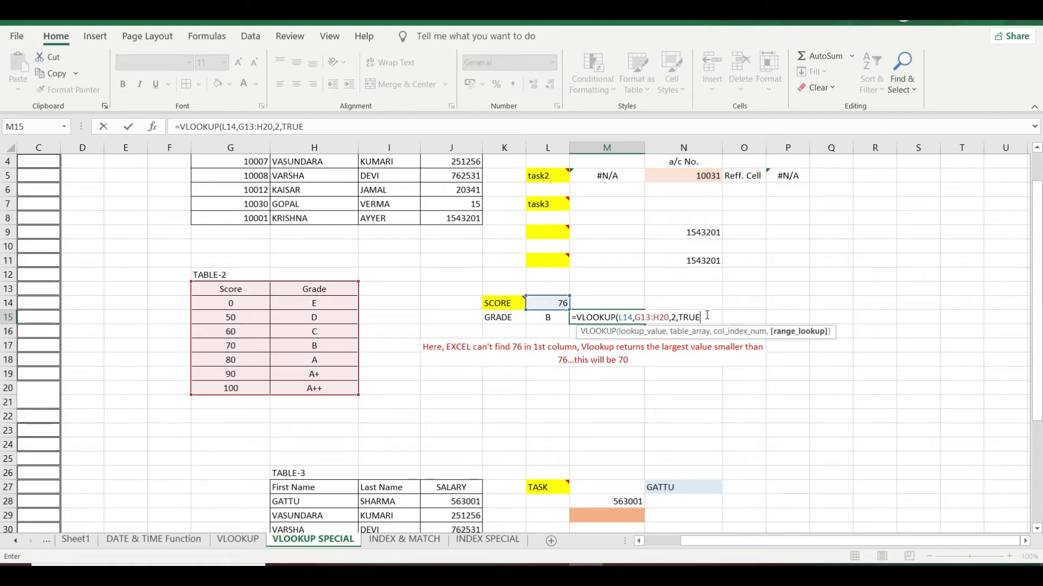
{"action": "type", "text": ")"}
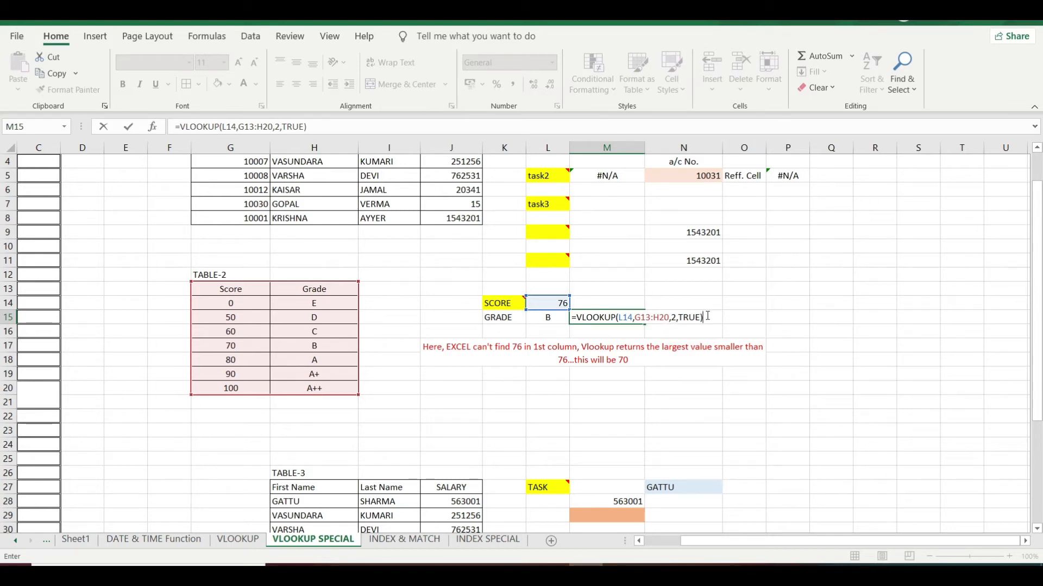
{"action": "key", "text": "Return"}
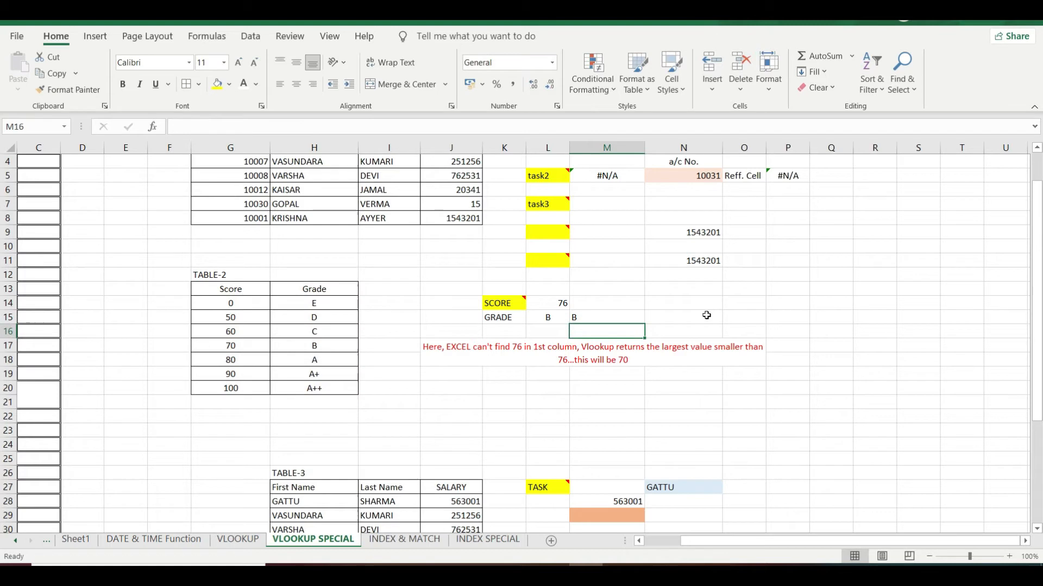
Set the score in L14 to 81 and check the grade lookup in M15
{"action": "left_click", "coordinate": [563, 302]}
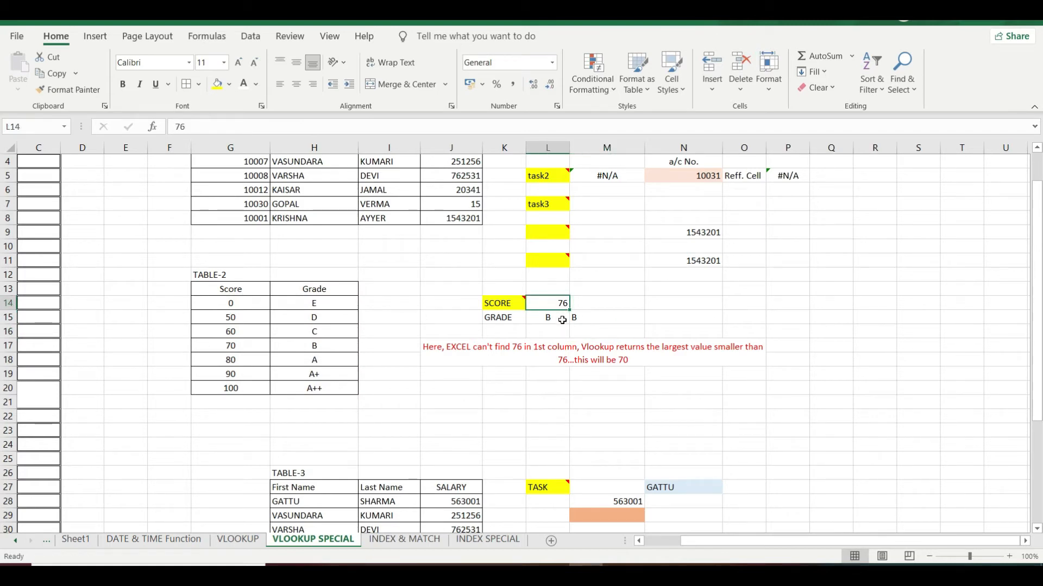
{"action": "type", "text": "81"}
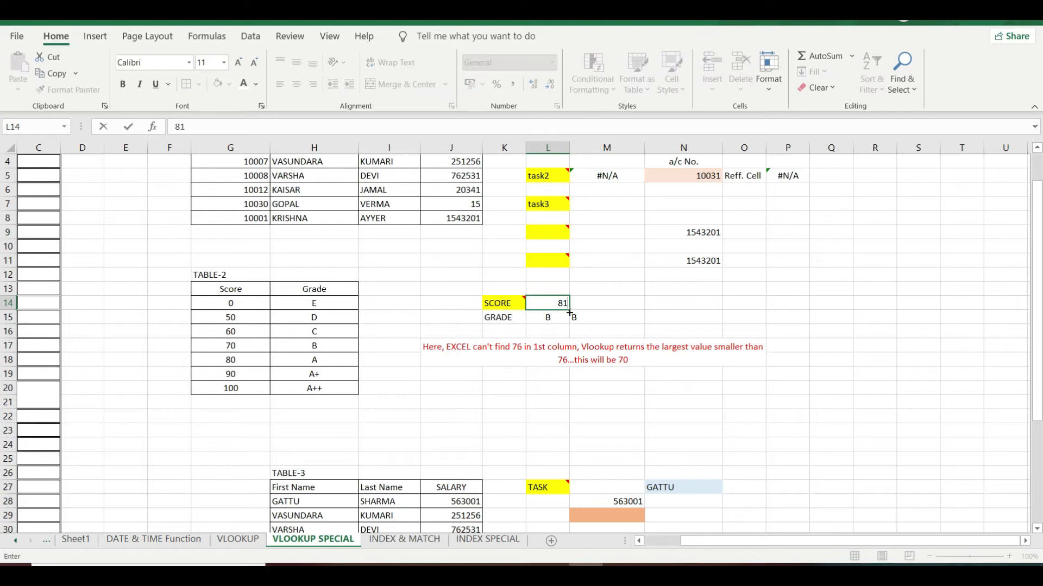
{"action": "key", "text": "Return"}
{"action": "left_click_drag", "start_coordinate": [570, 315], "coordinate": [597, 317]}
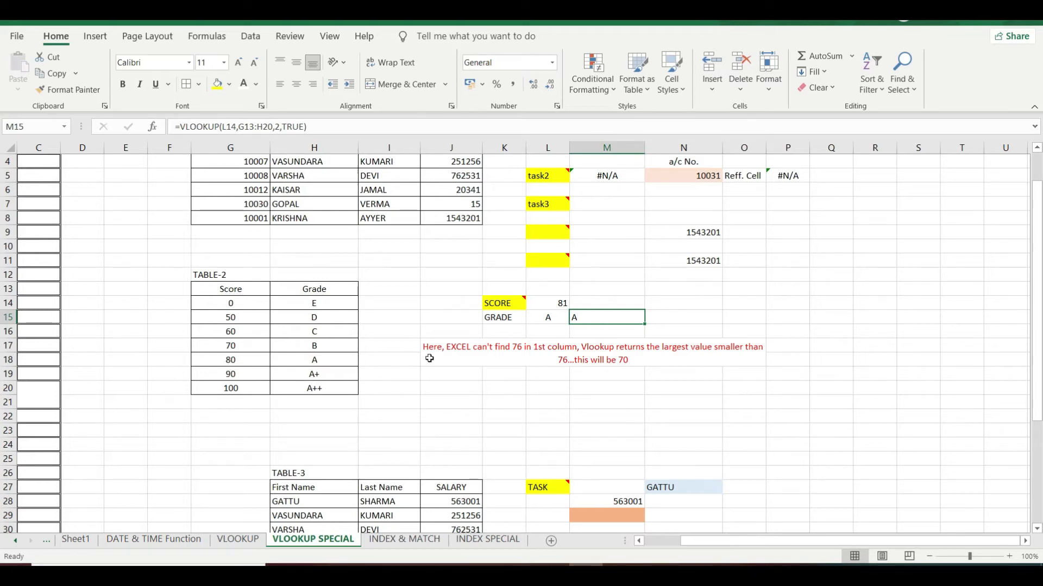
Test the grade lookup with scores of 90 and 89 in L14
{"action": "left_click", "coordinate": [549, 303]}
{"action": "type", "text": "90"}
{"action": "key", "text": "Return"}
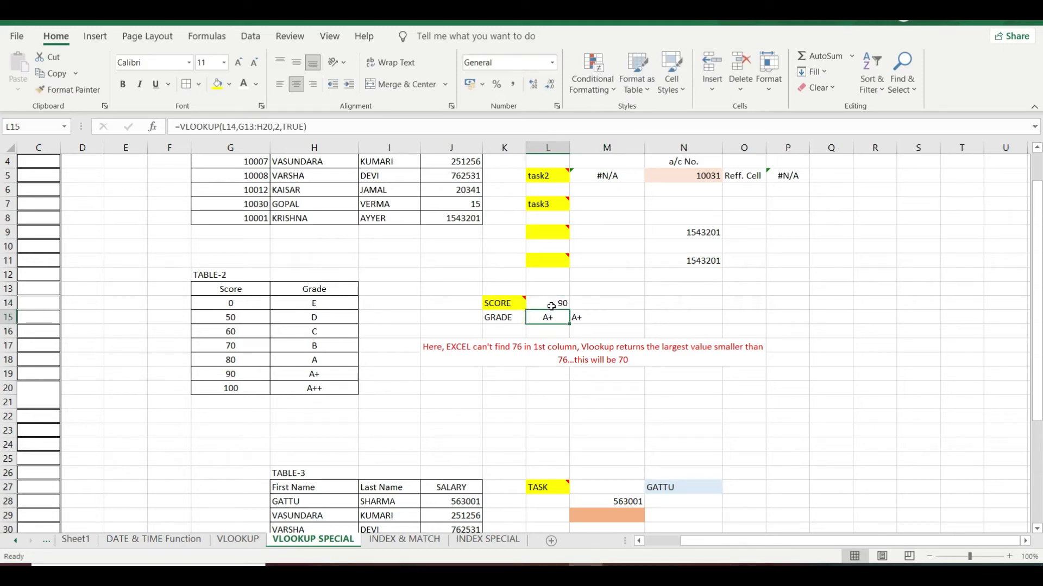
{"action": "left_click", "coordinate": [548, 302]}
{"action": "type", "text": "89"}
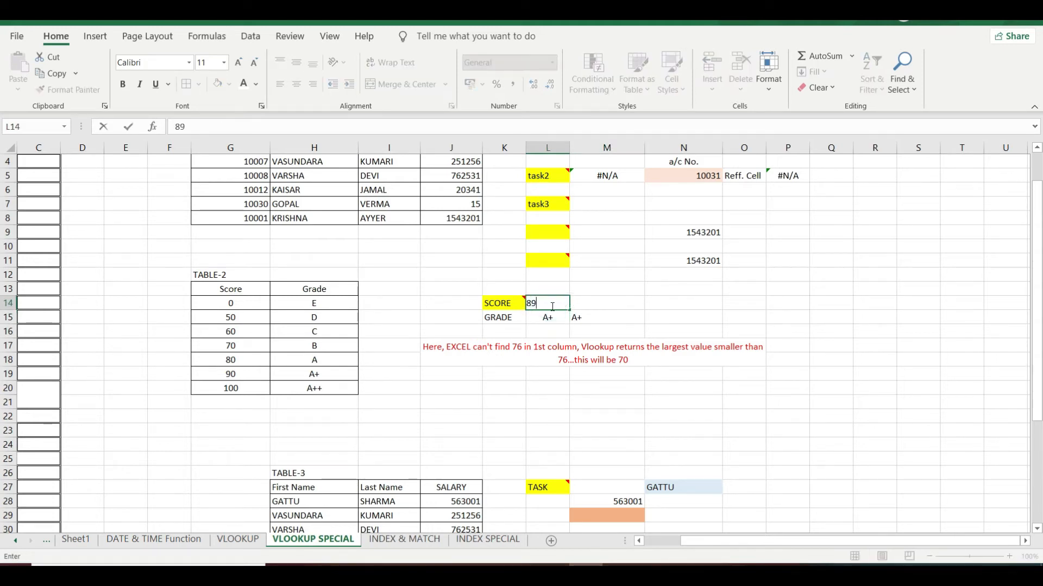
{"action": "key", "text": "Return"}
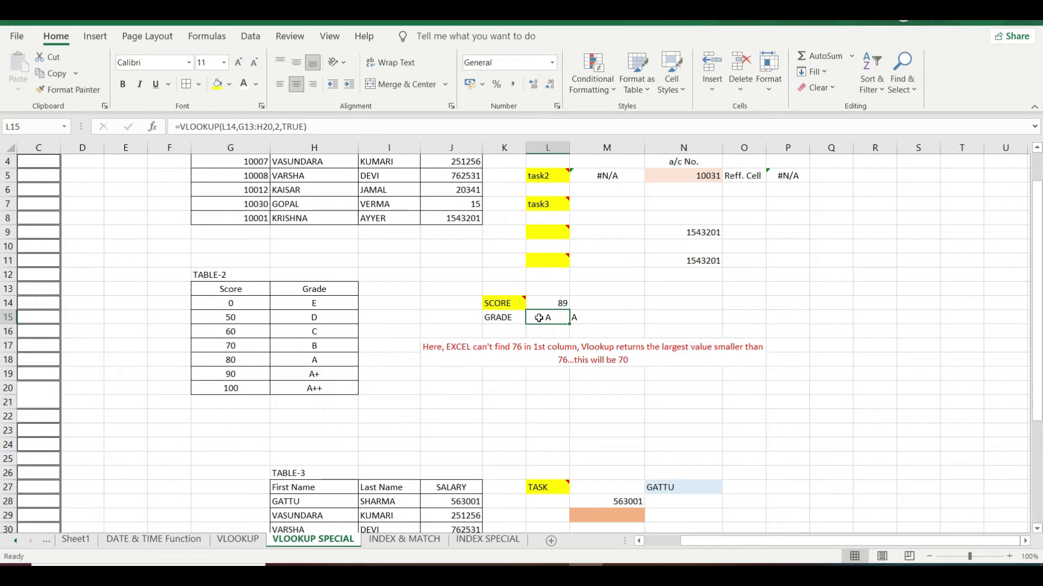
Test the grade lookup with a score of 92 in L14, and finally set the score to 100
{"action": "left_click", "coordinate": [564, 303]}
{"action": "type", "text": "9"}
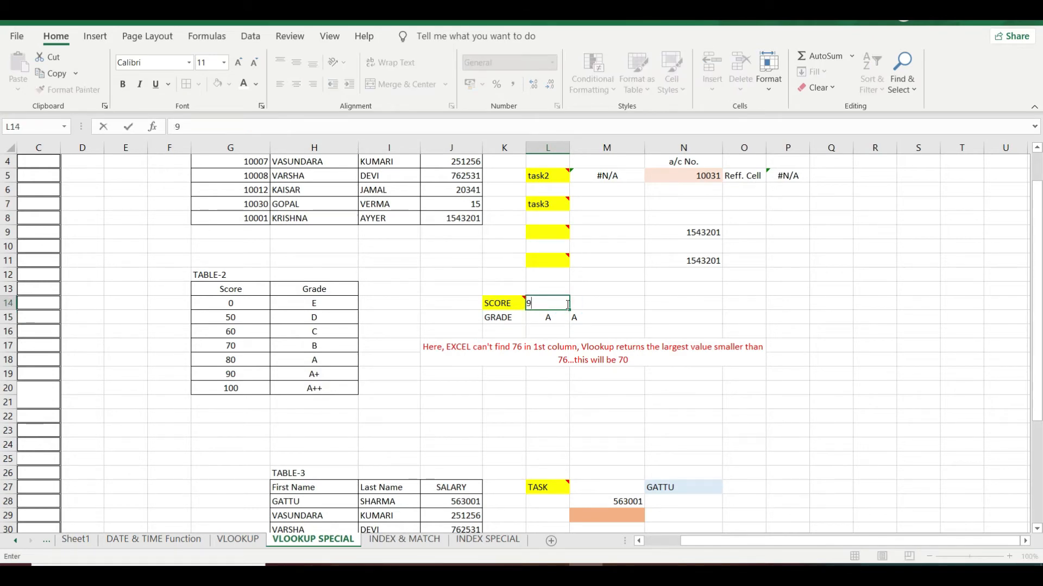
{"action": "type", "text": "2"}
{"action": "key", "text": "Return"}
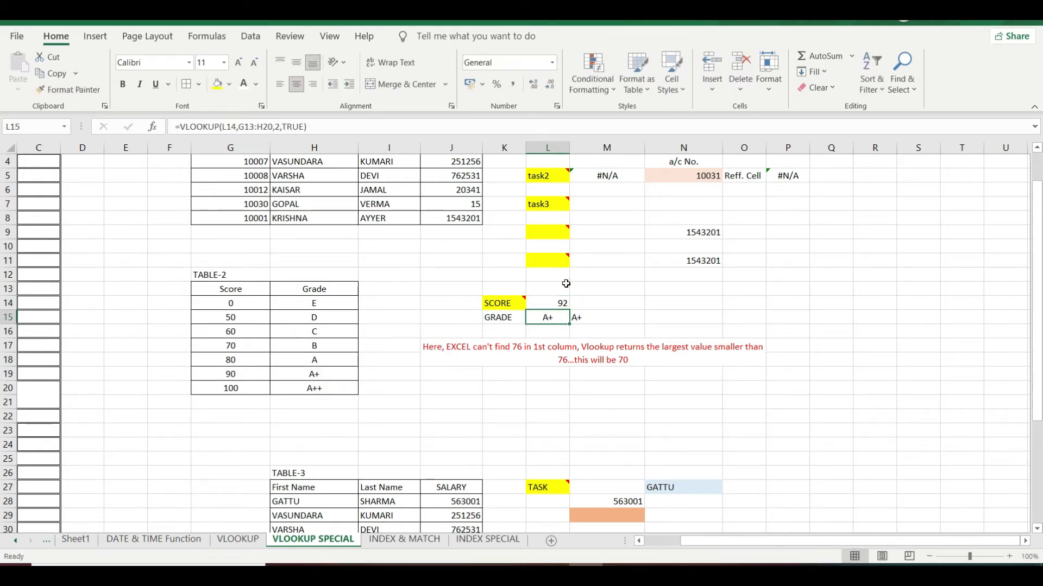
{"action": "left_click", "coordinate": [560, 302]}
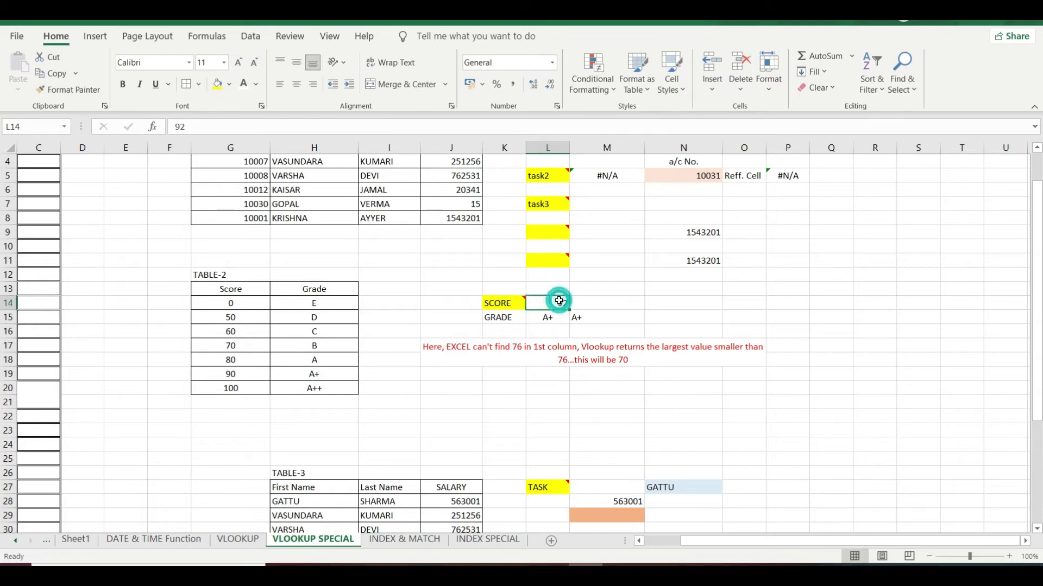
{"action": "type", "text": "100"}
{"action": "key", "text": "Return"}
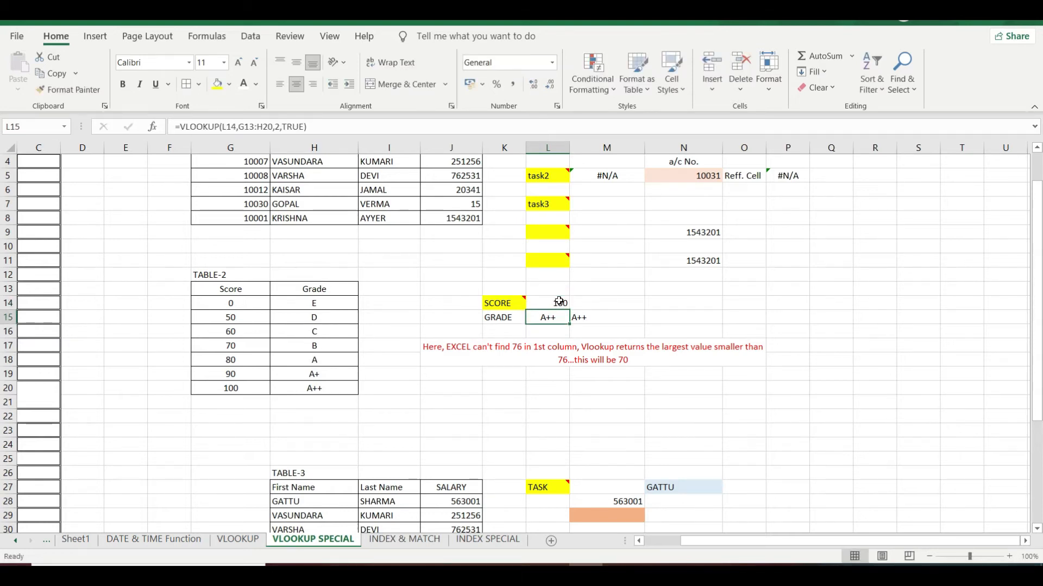
Test the grade lookup with a score of 99.9 in L14
{"action": "left_click", "coordinate": [551, 307]}
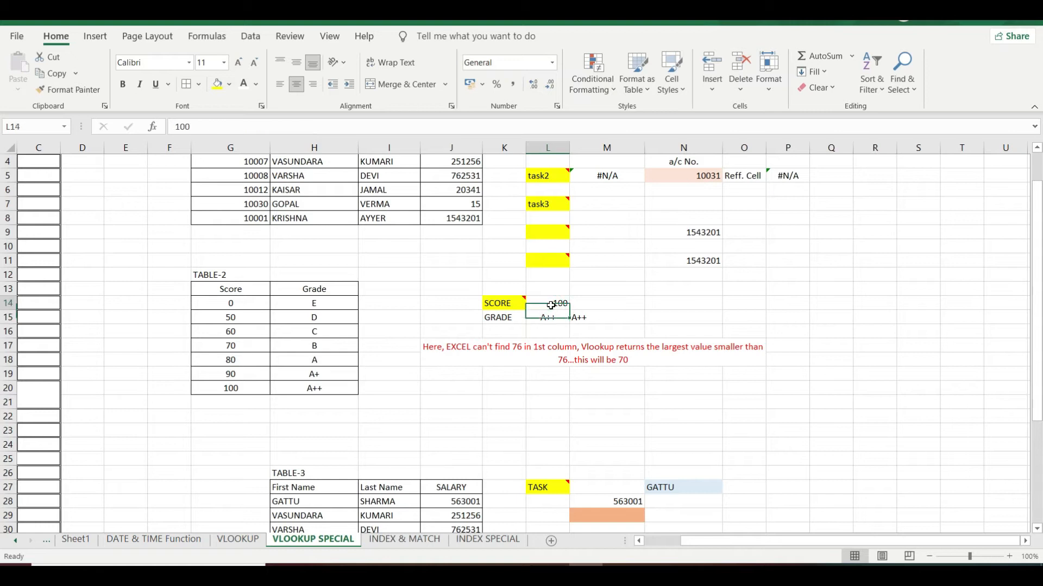
{"action": "type", "text": "99.9"}
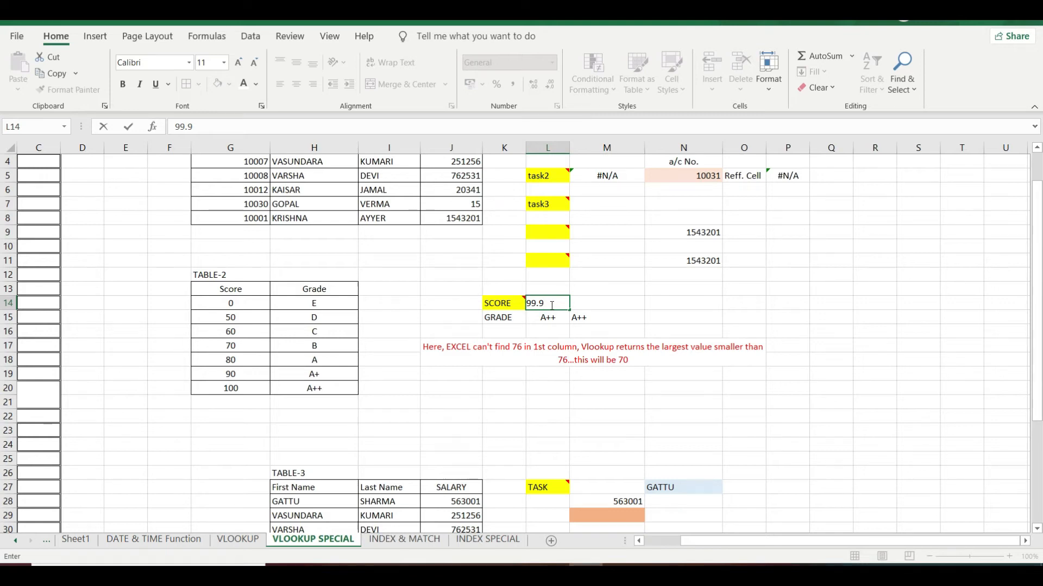
{"action": "key", "text": "Return"}
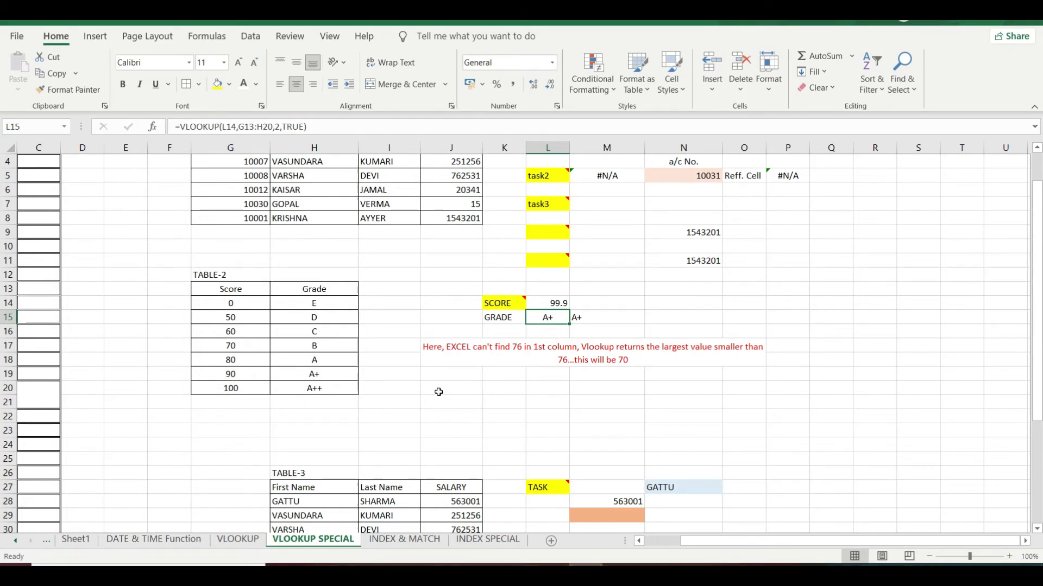
Check the TABLE-3 salary task in L27 and start a VLOOKUP formula in M29 with N27 as the lookup value
{"action": "scroll", "coordinate": [439, 392], "scroll_direction": "down", "scroll_amount": 3}
{"action": "mouse_move", "coordinate": [537, 361]}
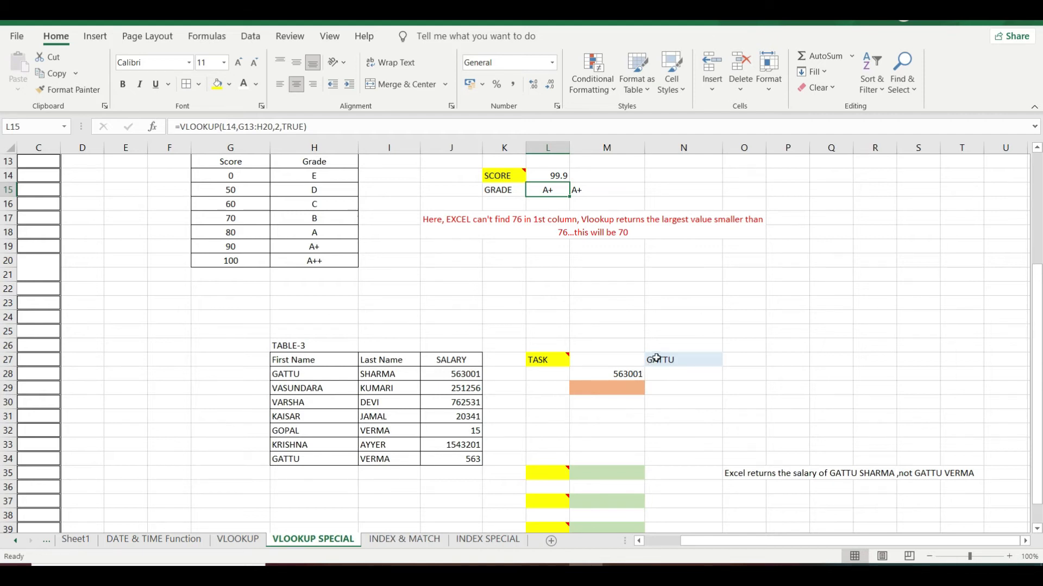
{"action": "left_click", "coordinate": [545, 344]}
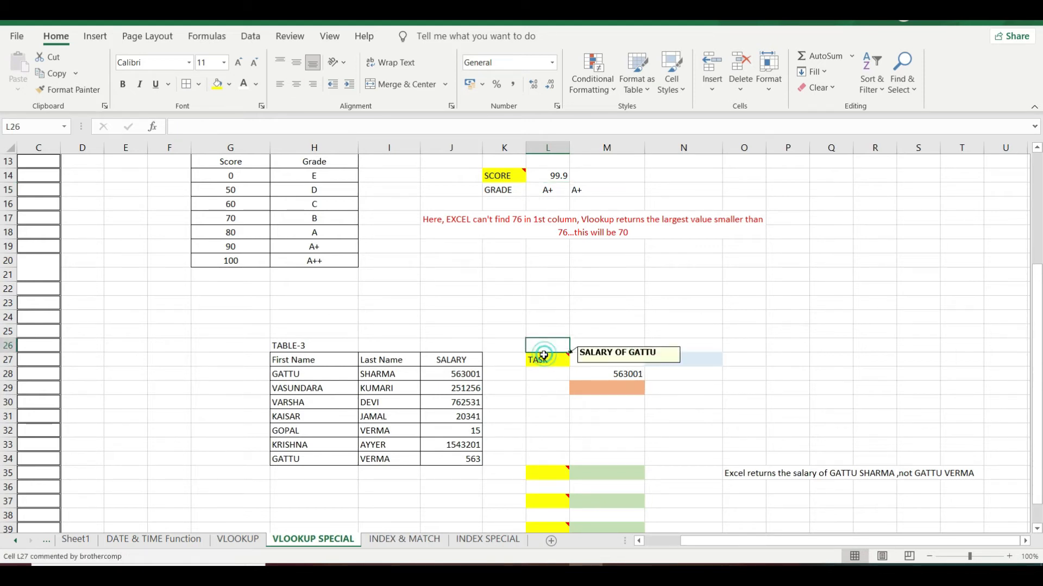
{"action": "left_click", "coordinate": [298, 375]}
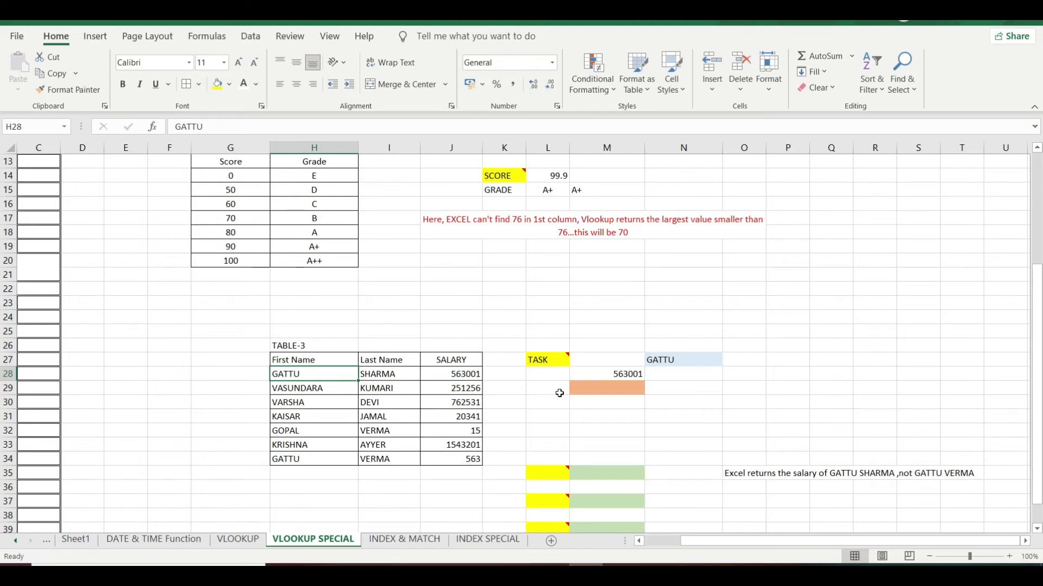
{"action": "left_click", "coordinate": [557, 360]}
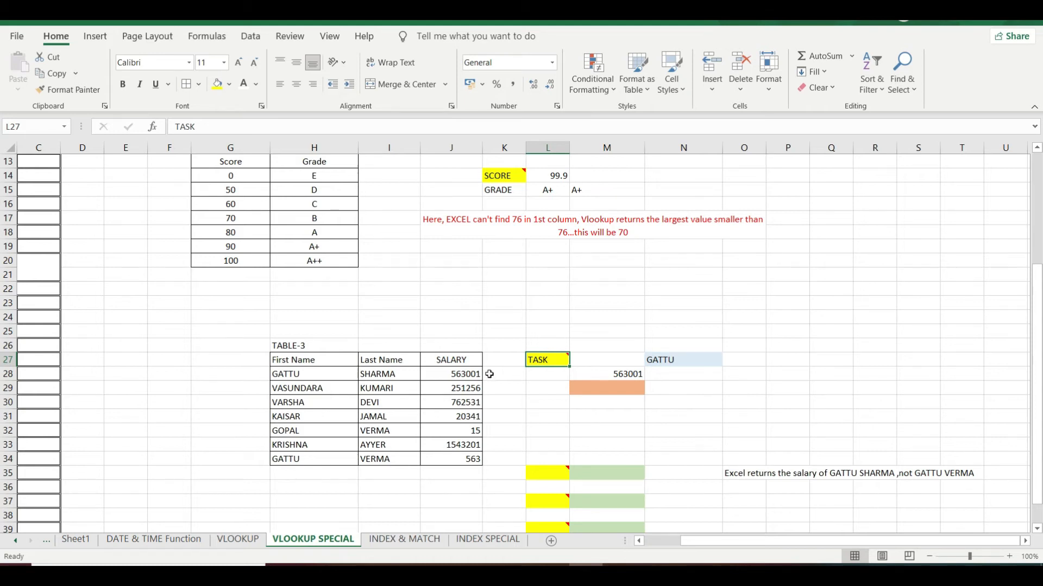
{"action": "left_click", "coordinate": [599, 394]}
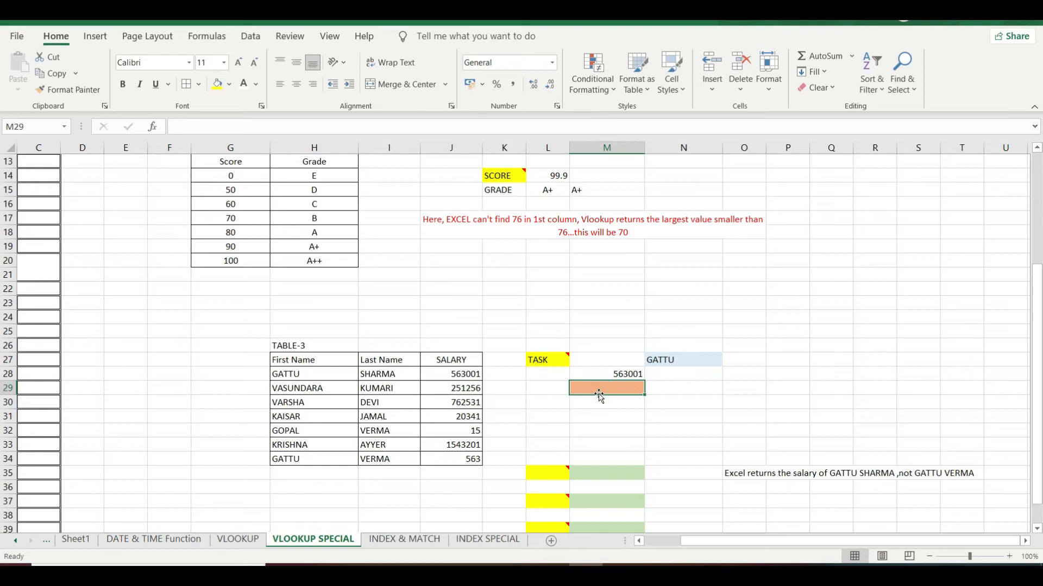
{"action": "type", "text": "=V"}
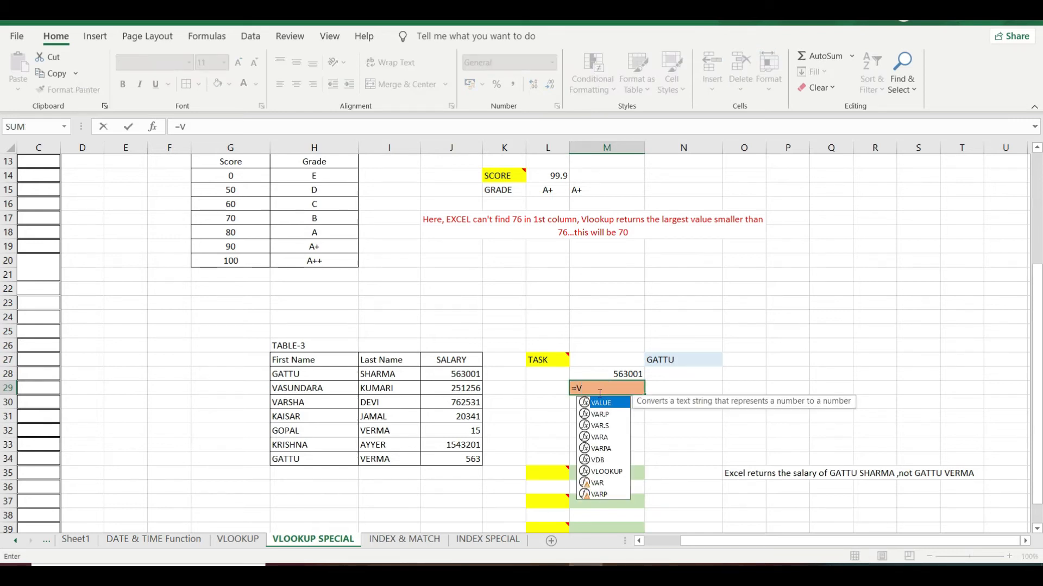
{"action": "type", "text": "L"}
{"action": "double_click", "coordinate": [594, 403]}
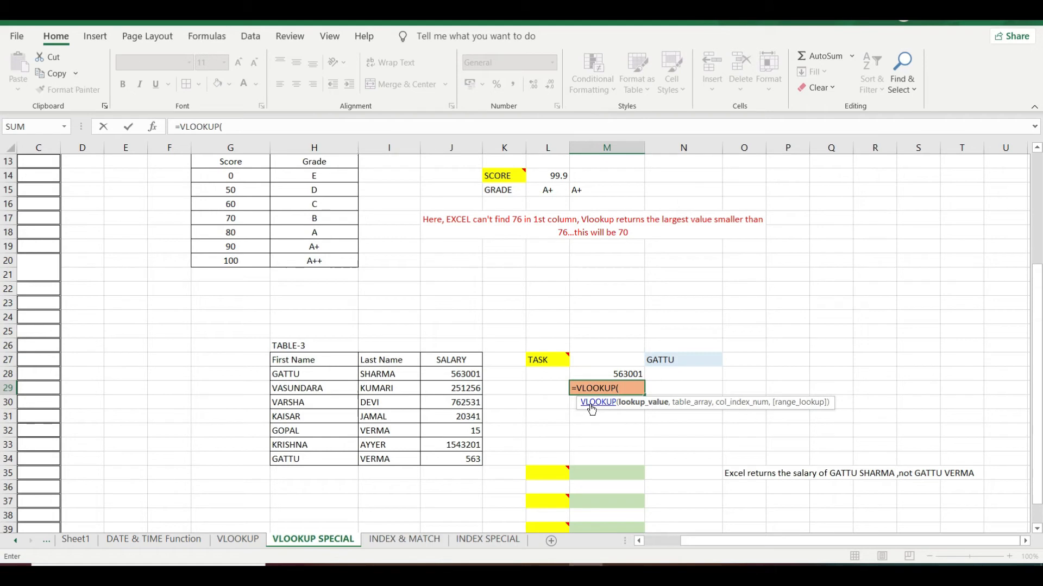
{"action": "left_click", "coordinate": [667, 361]}
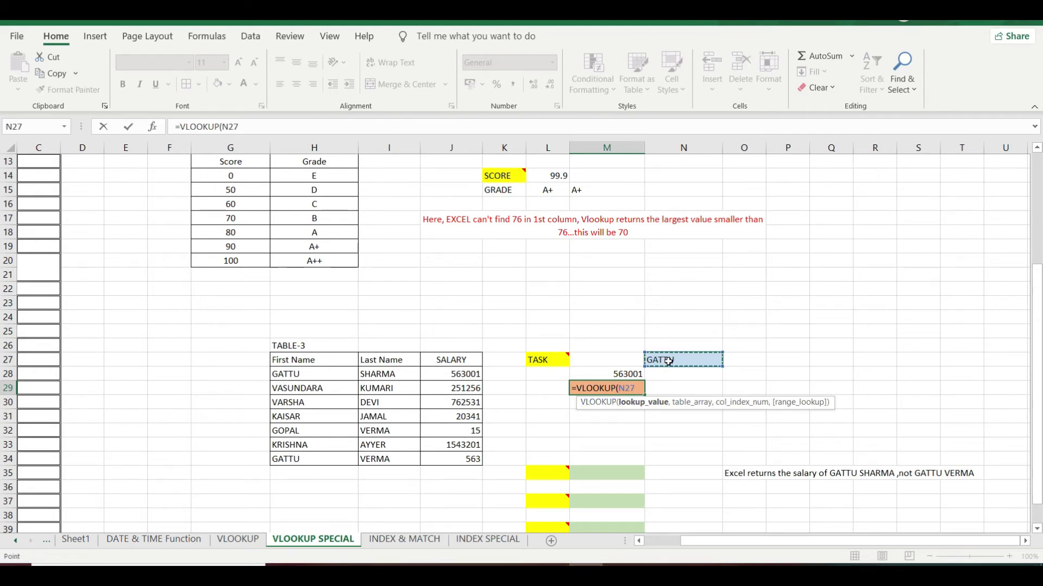
{"action": "type", "text": ","}
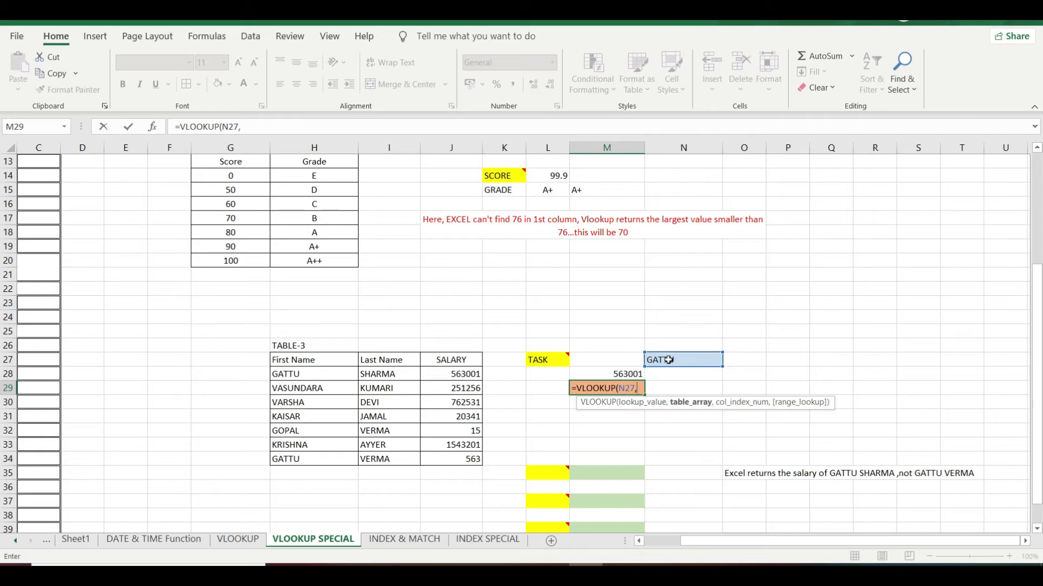
Use the whole of TABLE-3, H27:J34, as the table array of the M29 formula
{"action": "left_click_drag", "start_coordinate": [293, 363], "coordinate": [312, 461]}
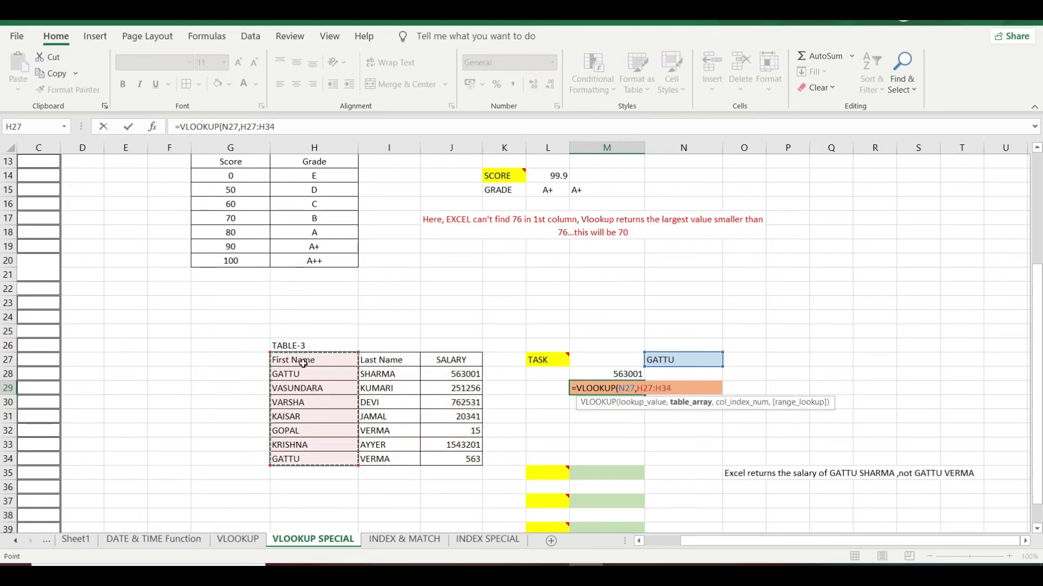
{"action": "left_click_drag", "start_coordinate": [361, 357], "coordinate": [383, 460]}
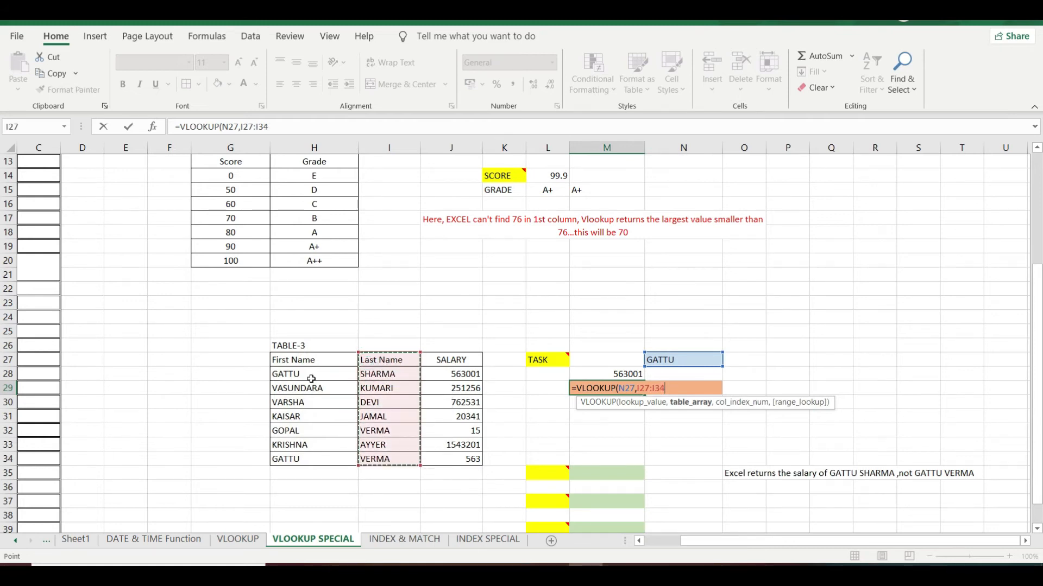
{"action": "left_click_drag", "start_coordinate": [304, 362], "coordinate": [454, 464]}
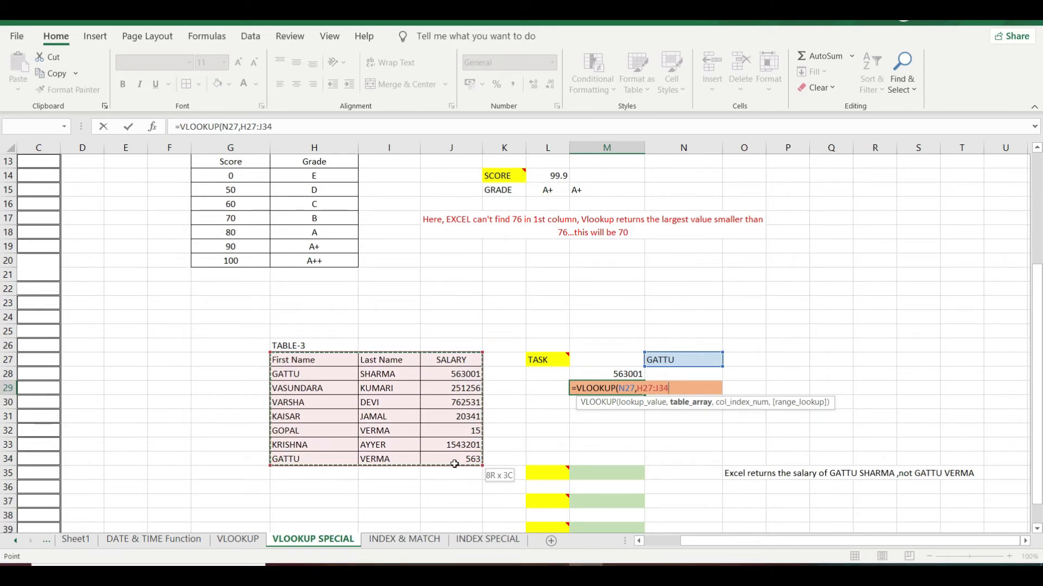
{"action": "left_click_drag", "start_coordinate": [439, 461], "coordinate": [374, 462]}
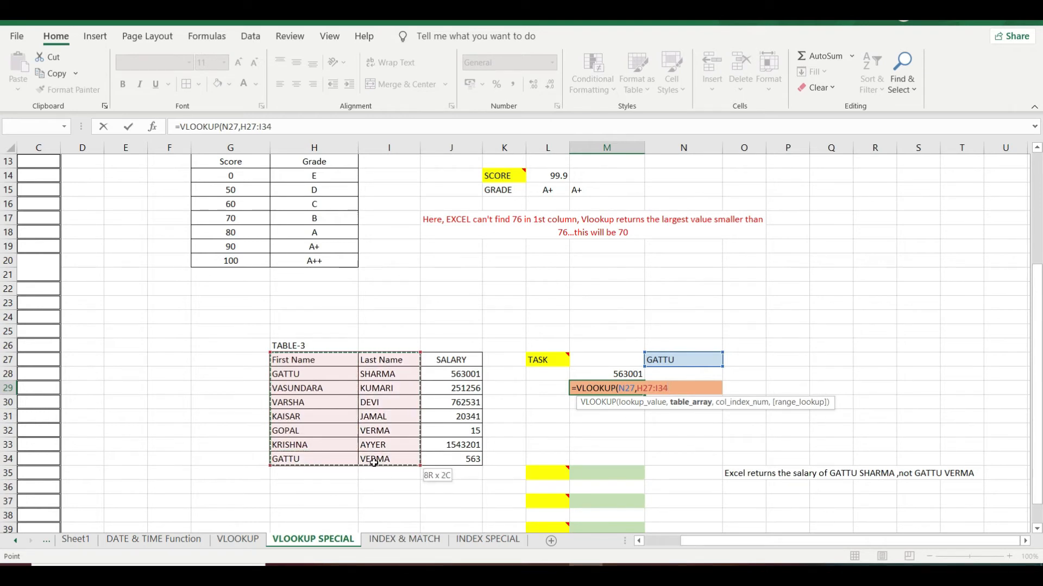
{"action": "left_click_drag", "start_coordinate": [375, 462], "coordinate": [437, 464]}
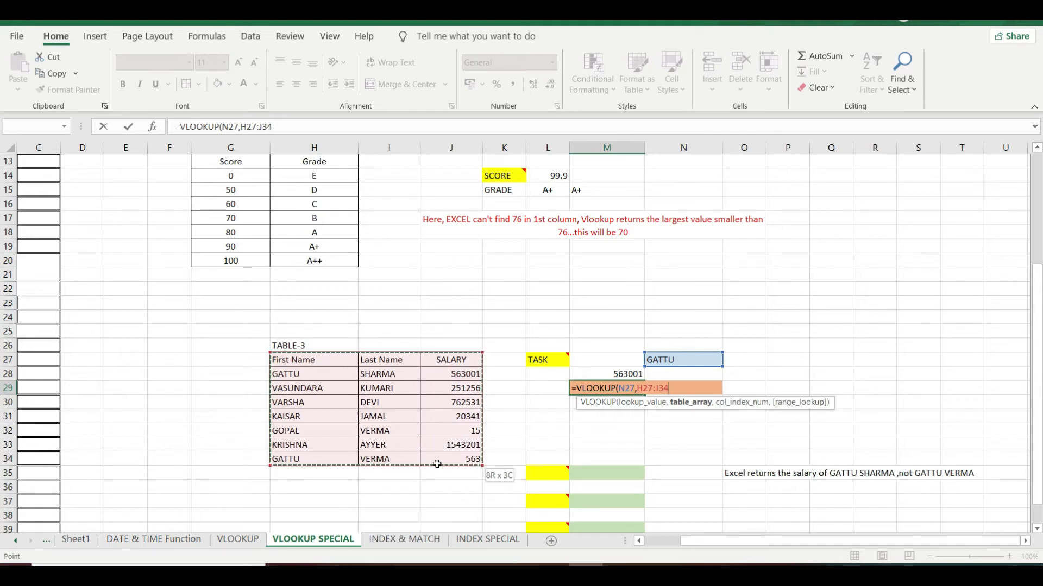
{"action": "left_click_drag", "start_coordinate": [437, 465], "coordinate": [434, 459]}
{"action": "type", "text": ","}
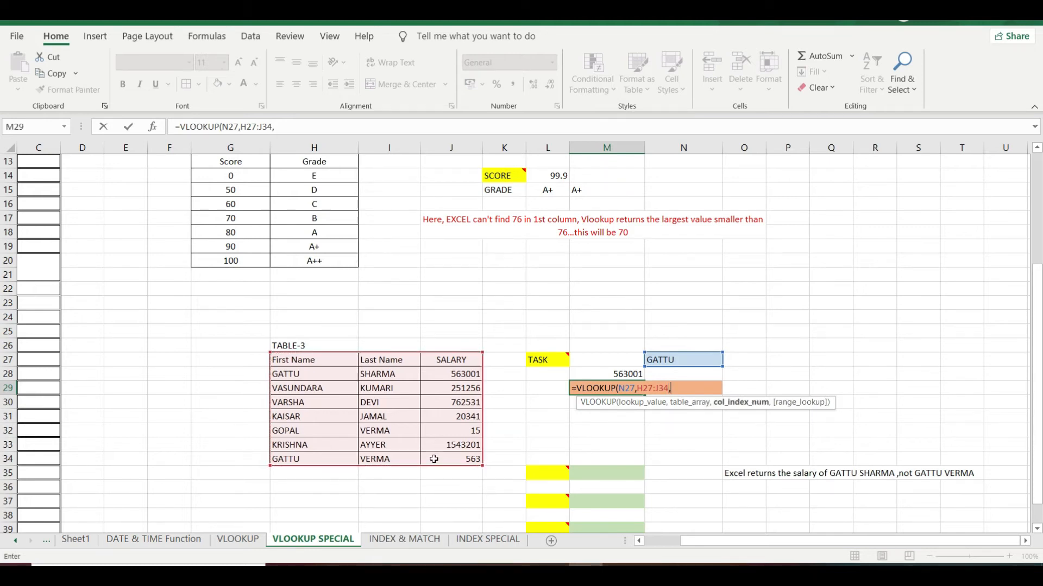
Complete the M29 formula with column index 3 and FALSE for an exact match, and enter it
{"action": "type", "text": "3,"}
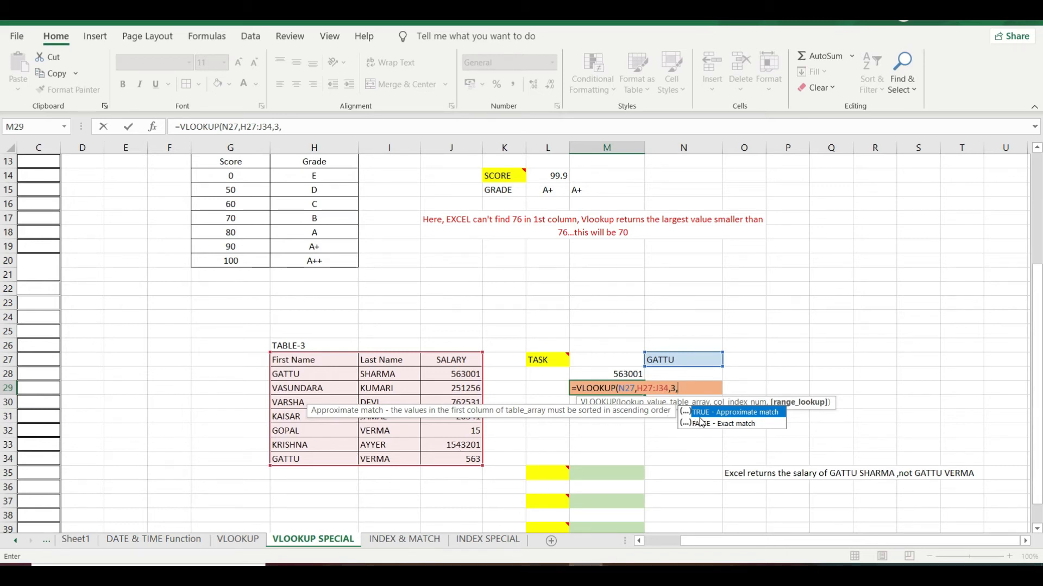
{"action": "type", "text": "ALSE)"}
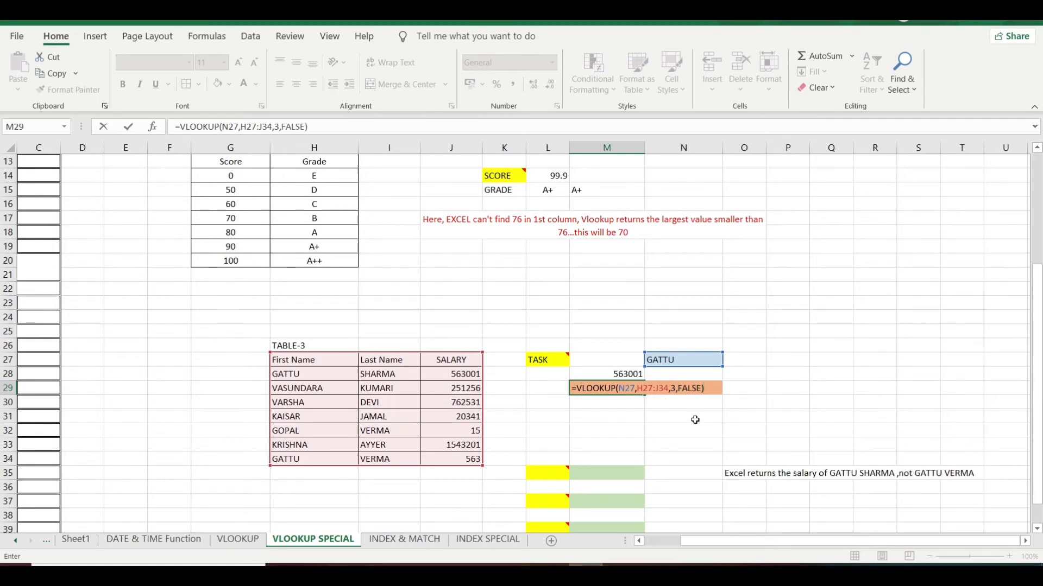
{"action": "key", "text": "Return"}
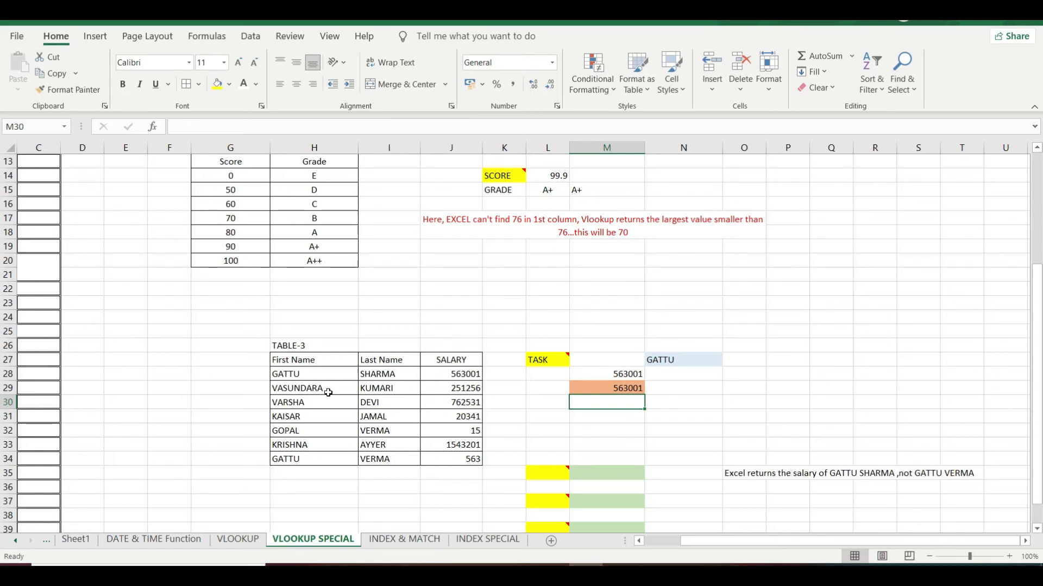
Compare the duplicate first-name rows 28 and 34 of TABLE-3 with the M29 result, and review the FIRST MATCH remark
{"action": "left_click", "coordinate": [305, 375]}
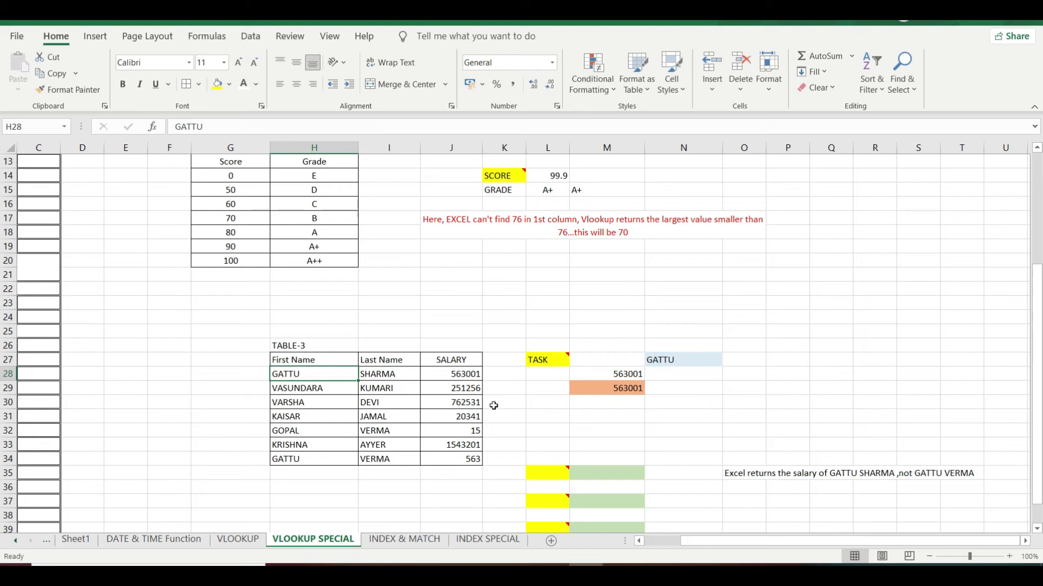
{"action": "left_click", "coordinate": [285, 462]}
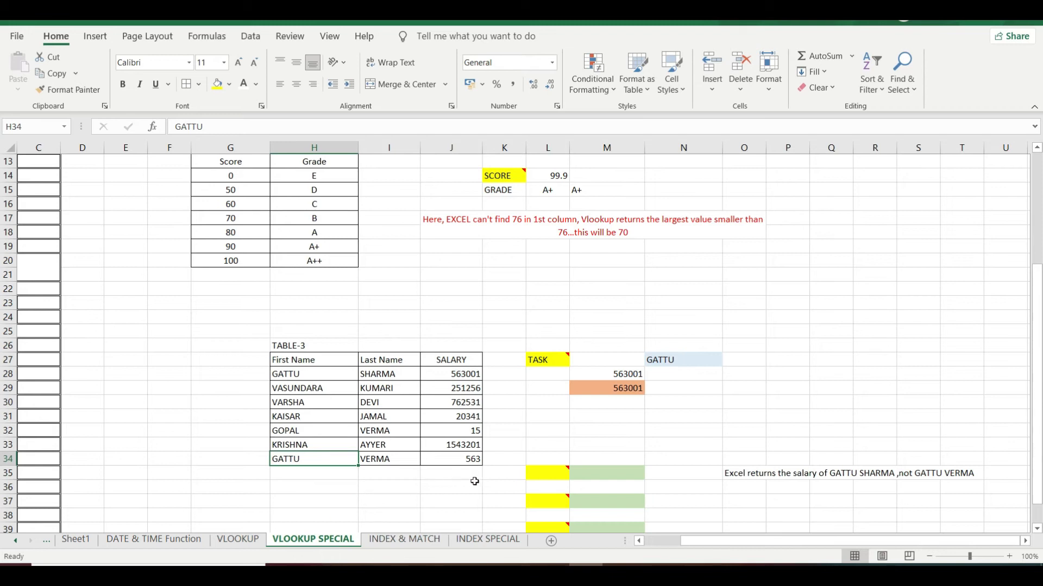
{"action": "left_click_drag", "start_coordinate": [295, 374], "coordinate": [296, 432]}
{"action": "left_click", "coordinate": [299, 375]}
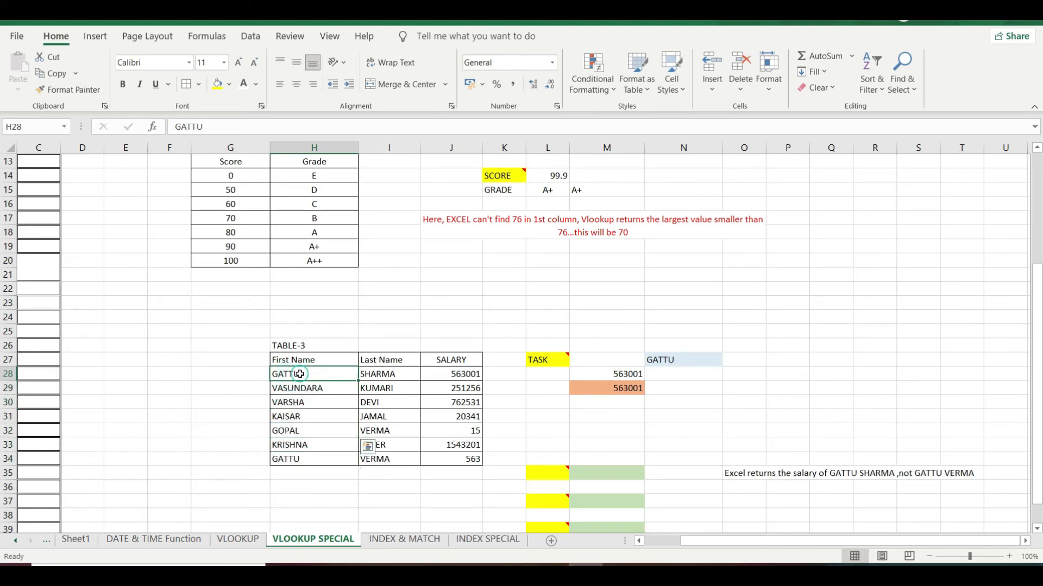
{"action": "left_click_drag", "start_coordinate": [335, 375], "coordinate": [459, 374]}
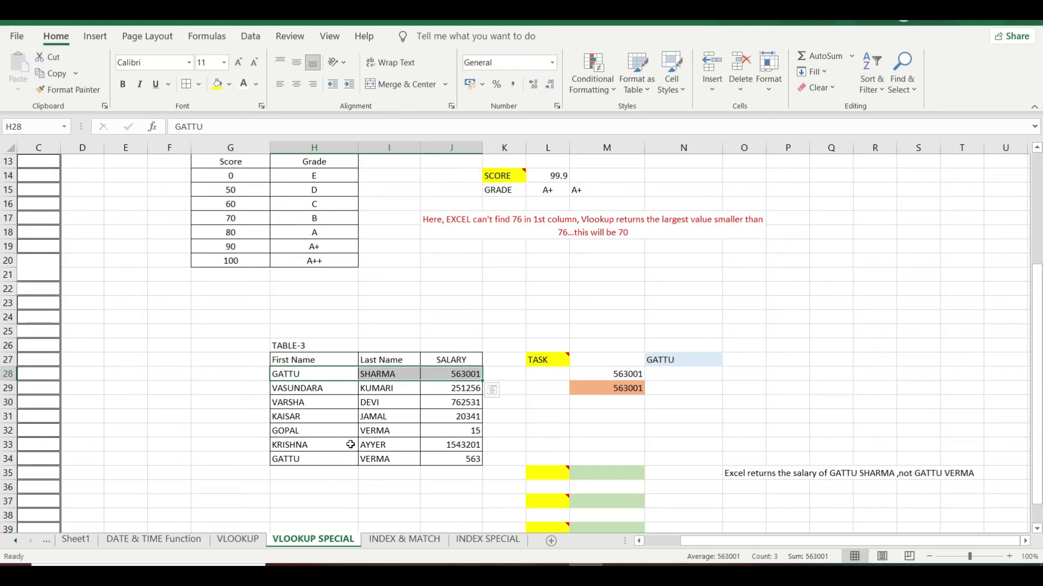
{"action": "left_click_drag", "start_coordinate": [696, 542], "coordinate": [643, 546]}
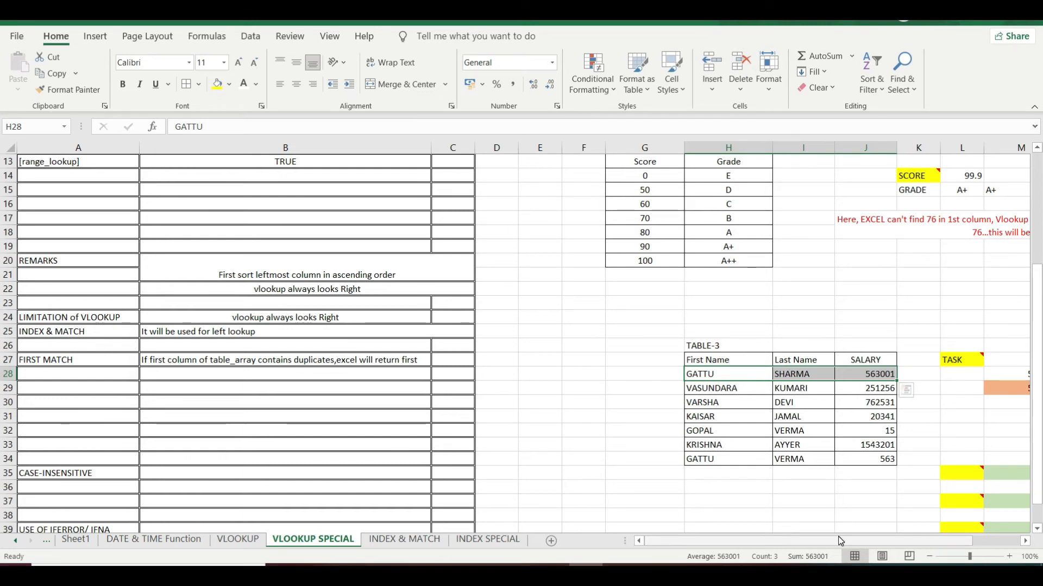
{"action": "scroll", "coordinate": [840, 540], "scroll_direction": "right", "scroll_amount": 5}
{"action": "scroll", "coordinate": [616, 452], "scroll_direction": "up", "scroll_amount": 3}
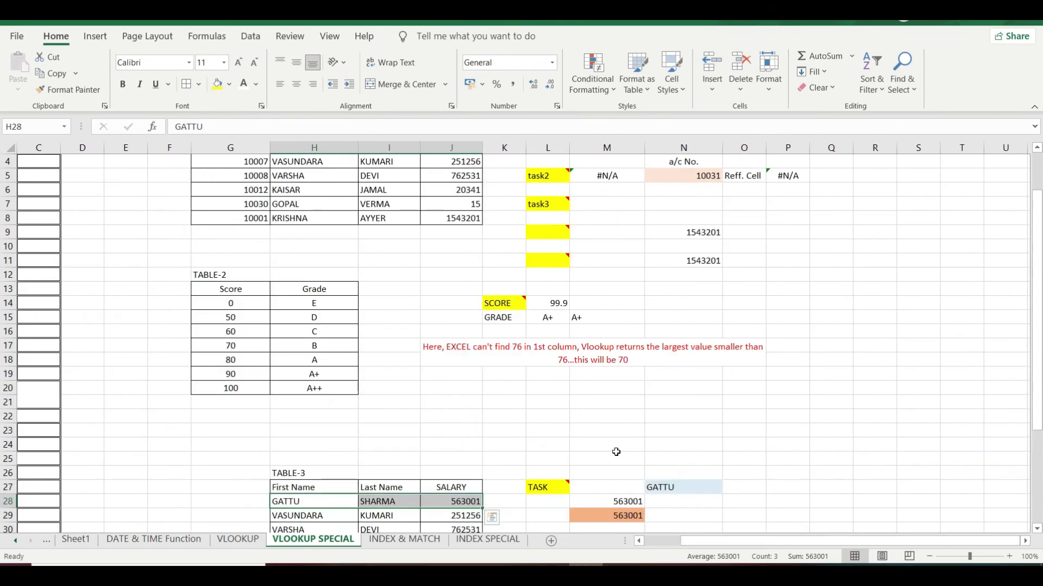
{"action": "scroll", "coordinate": [615, 451], "scroll_direction": "down", "scroll_amount": 3}
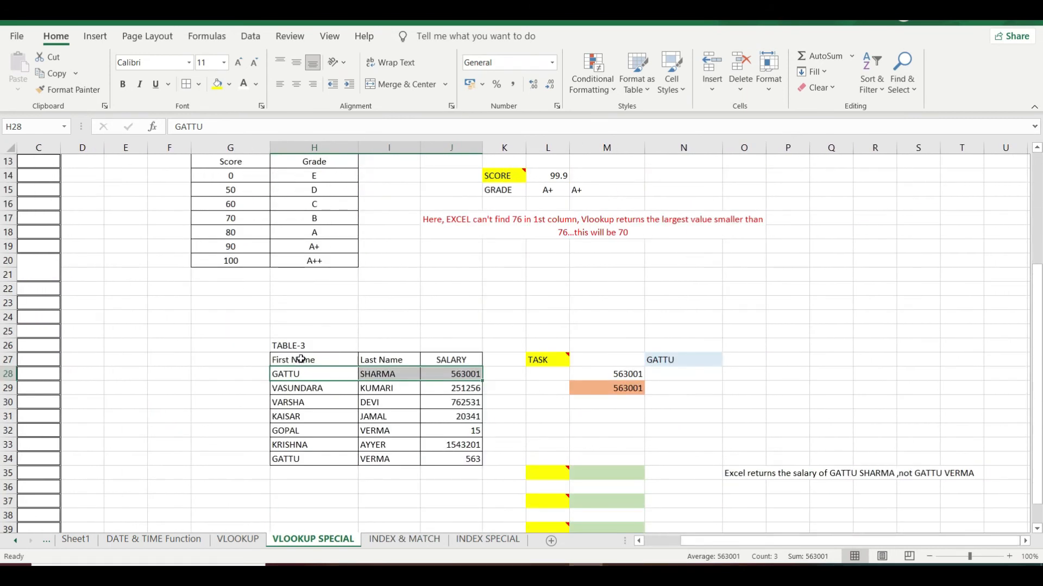
{"action": "left_click_drag", "start_coordinate": [302, 361], "coordinate": [462, 383]}
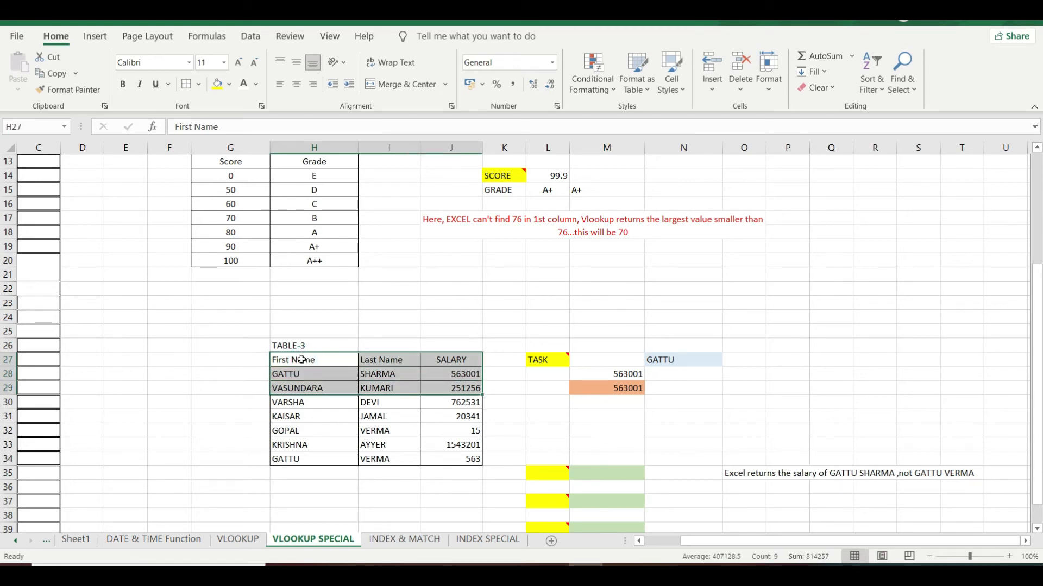
{"action": "left_click_drag", "start_coordinate": [301, 359], "coordinate": [464, 456]}
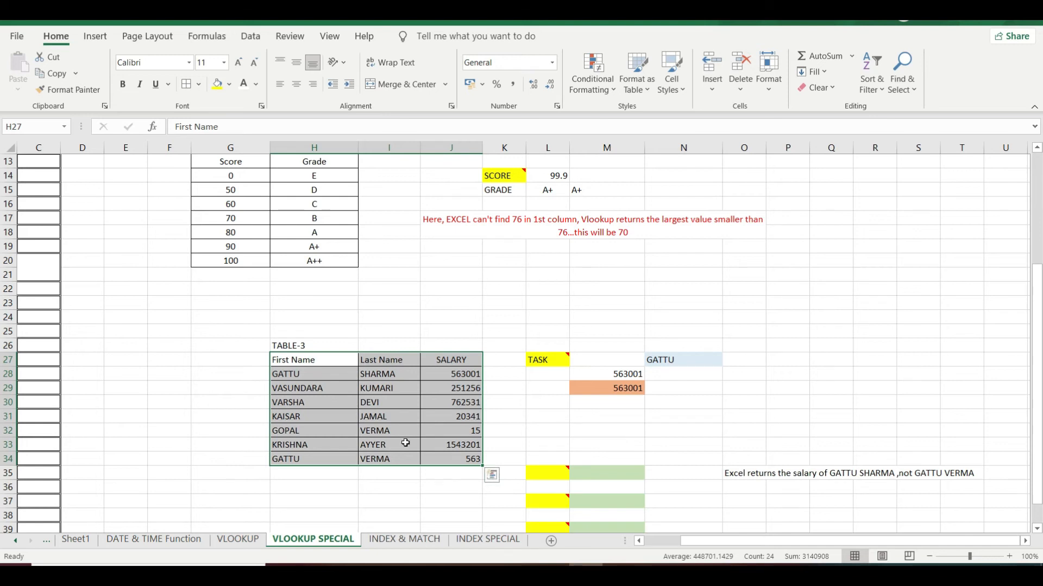
Check the case-variation task noted on L35 and start a VLOOKUP formula in M35 with N27 as the lookup value
{"action": "scroll", "coordinate": [413, 445], "scroll_direction": "down", "scroll_amount": 2}
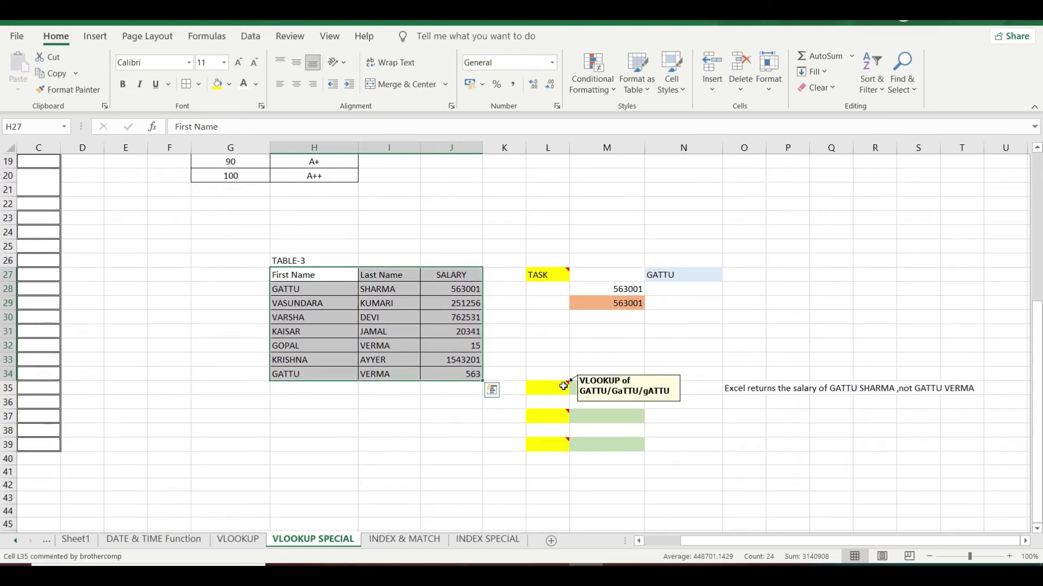
{"action": "left_click", "coordinate": [563, 386]}
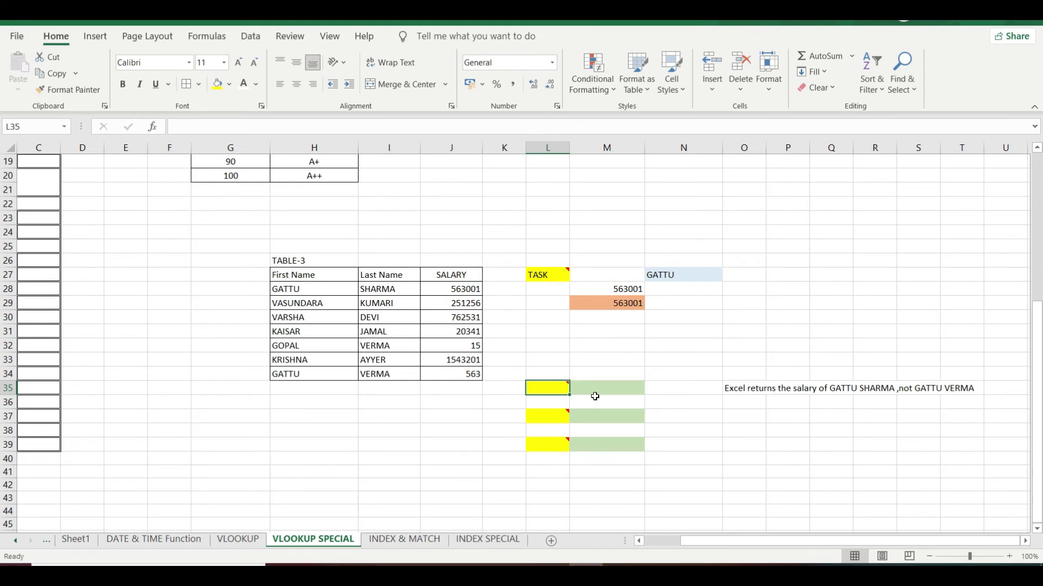
{"action": "left_click", "coordinate": [591, 391]}
{"action": "type", "text": "="}
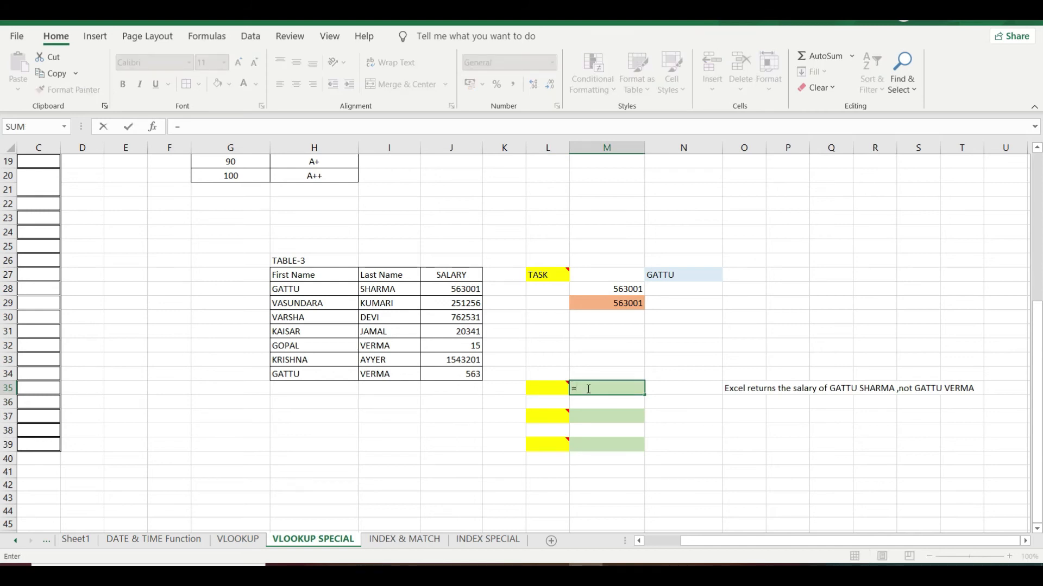
{"action": "type", "text": "VLOOKUP("}
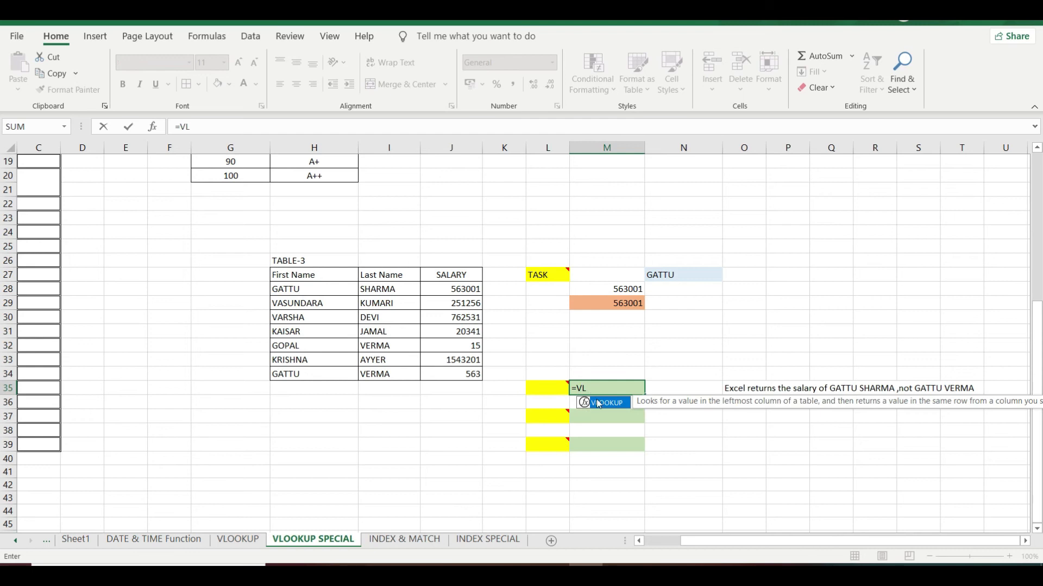
{"action": "double_click", "coordinate": [600, 402]}
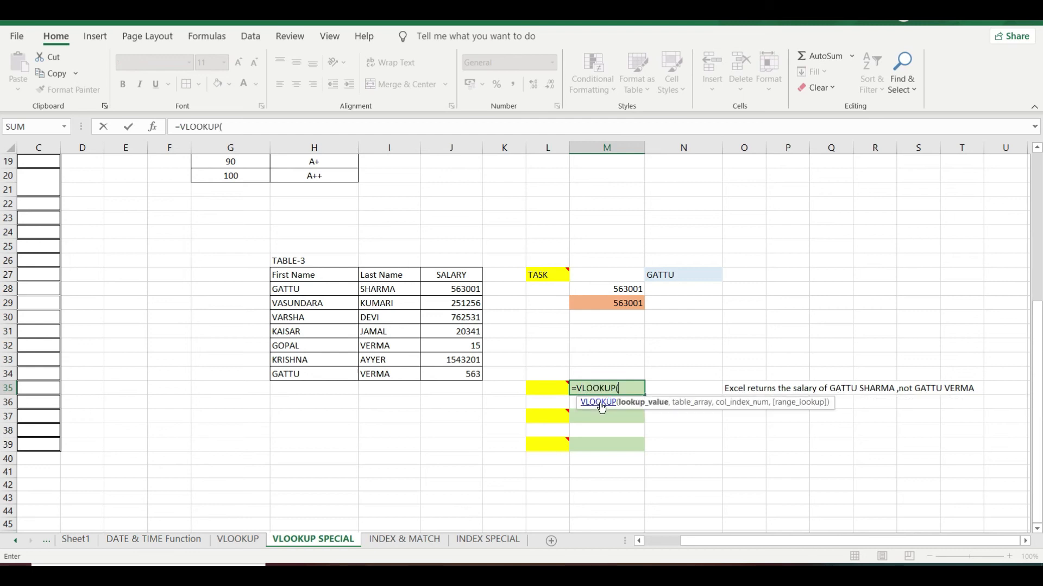
{"action": "left_click", "coordinate": [660, 275]}
{"action": "type", "text": ","}
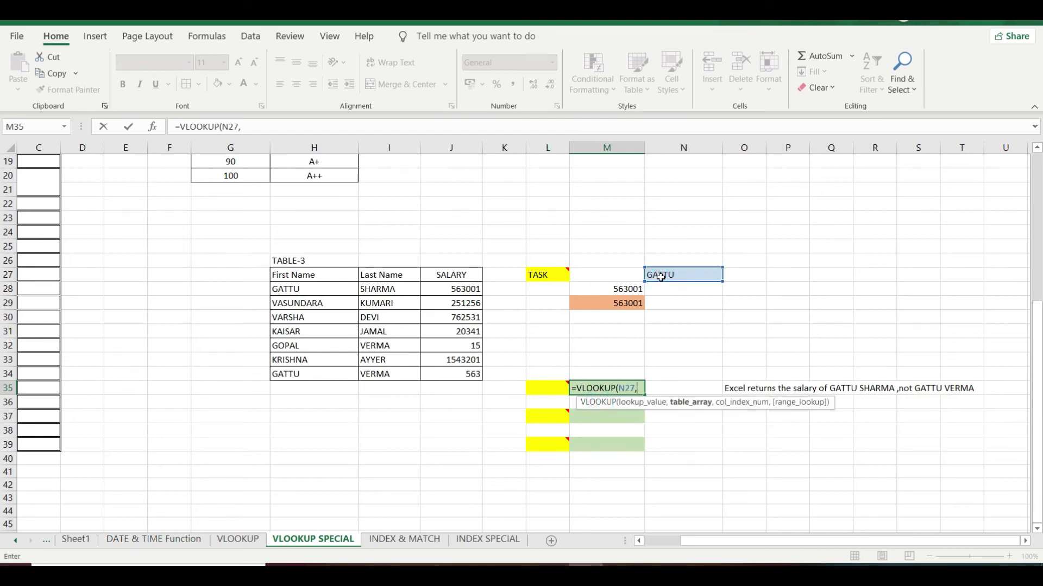
Complete the M35 formula with table array H27:J34, column index 3 and FALSE for an exact match, and enter it
{"action": "left_click_drag", "start_coordinate": [283, 277], "coordinate": [433, 374]}
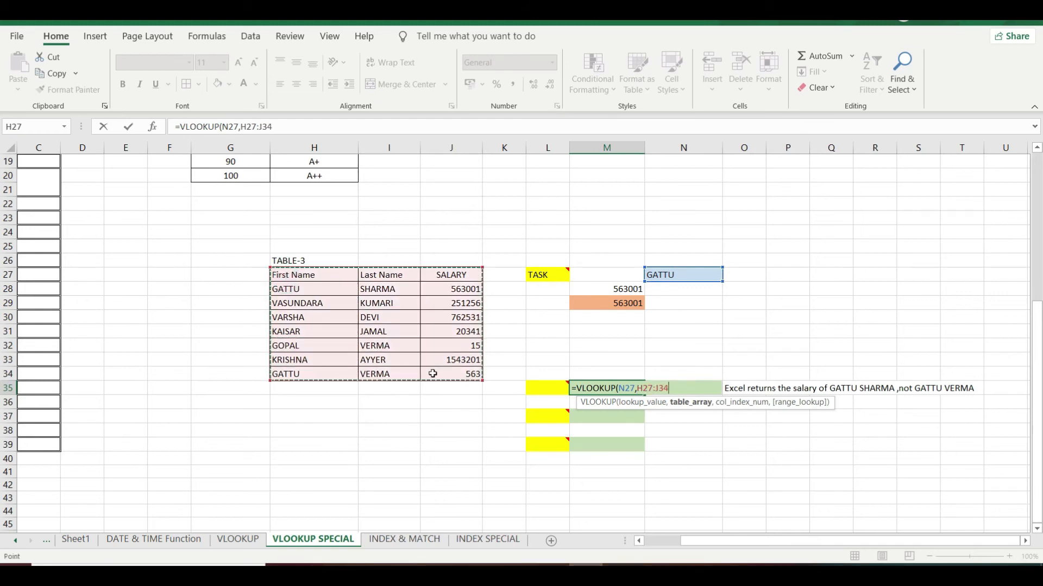
{"action": "type", "text": ","}
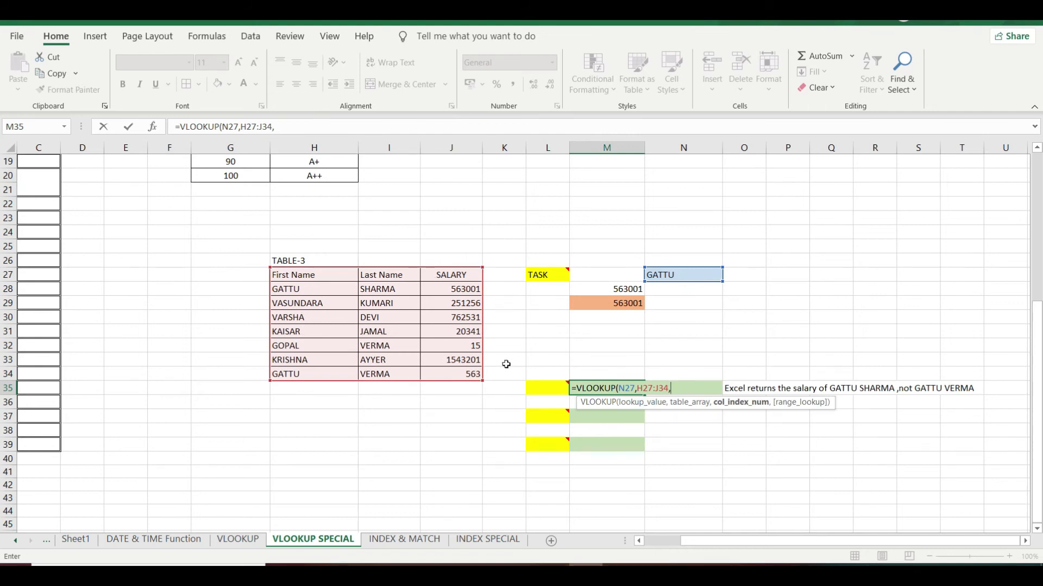
{"action": "type", "text": "3,F"}
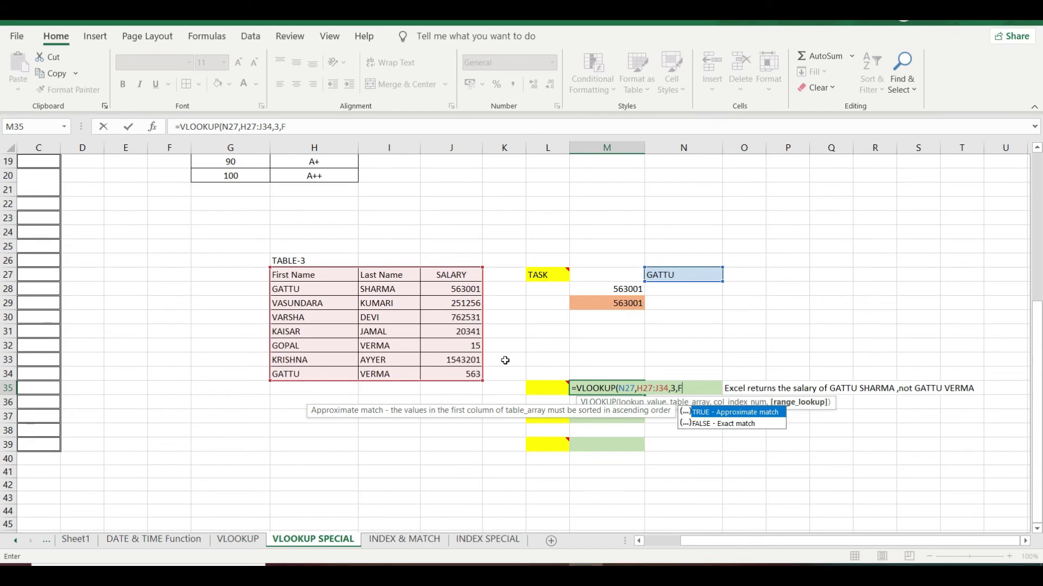
{"action": "type", "text": "ALSE)"}
{"action": "key", "text": "Return"}
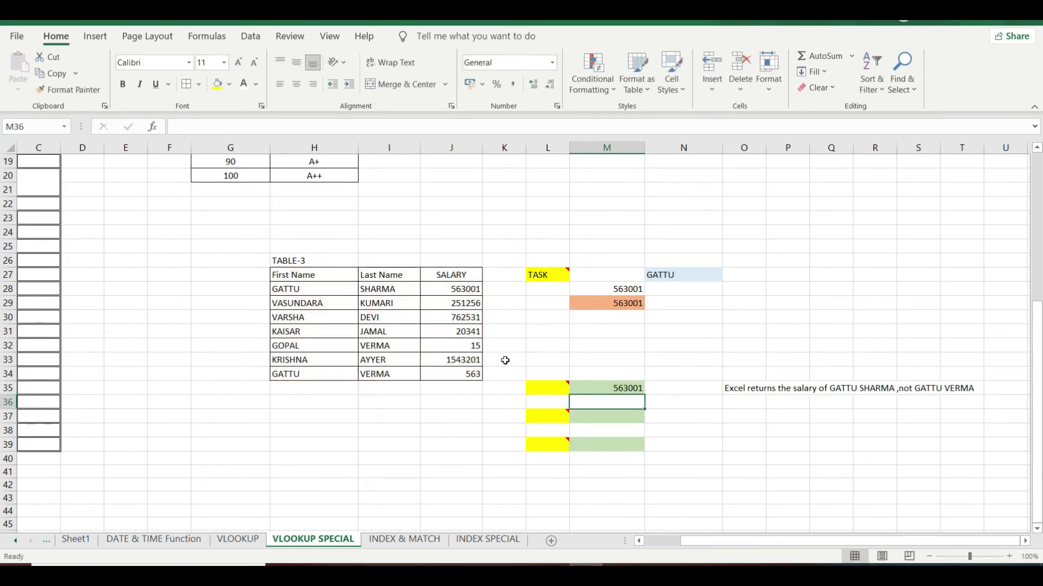
Review the lookup name in N27 and the references used by the M35 formula
{"action": "left_click", "coordinate": [661, 274]}
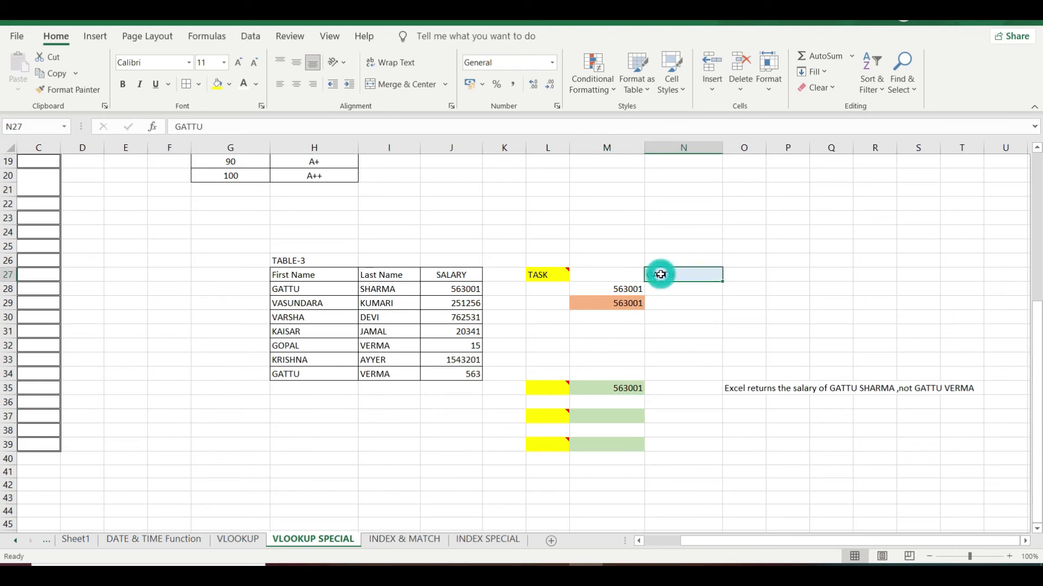
{"action": "left_click", "coordinate": [622, 389]}
{"action": "double_click", "coordinate": [623, 389]}
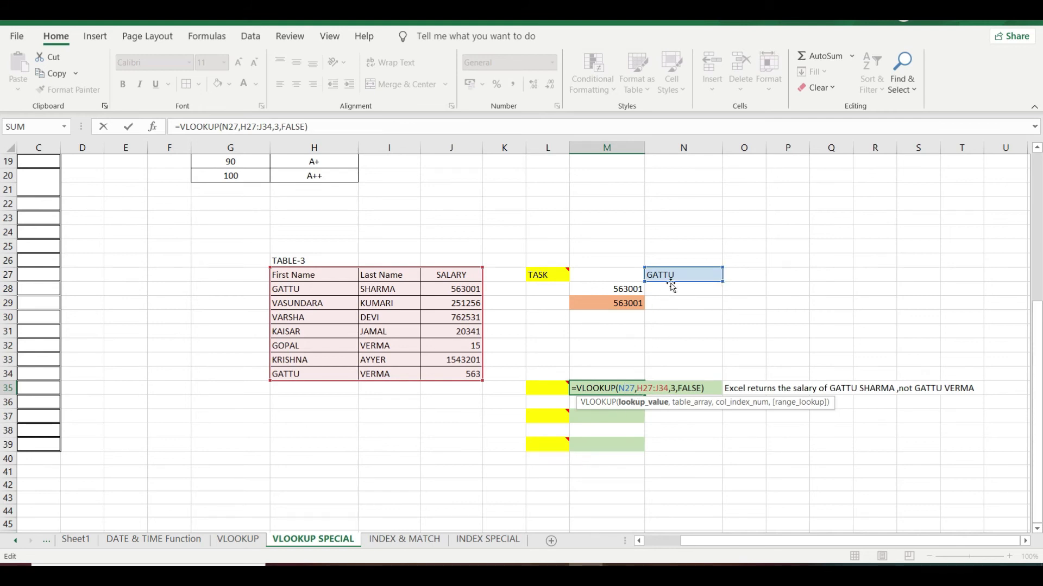
{"action": "key", "text": "Return"}
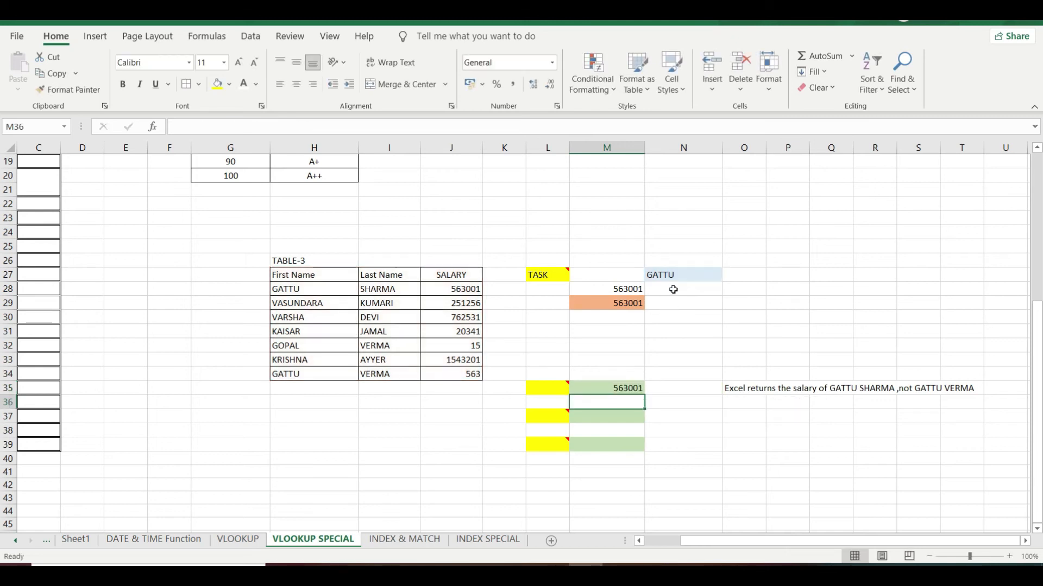
Keep the comment attached to L35 permanently displayed on the sheet
{"action": "left_click", "coordinate": [545, 389]}
{"action": "right_click", "coordinate": [544, 388]}
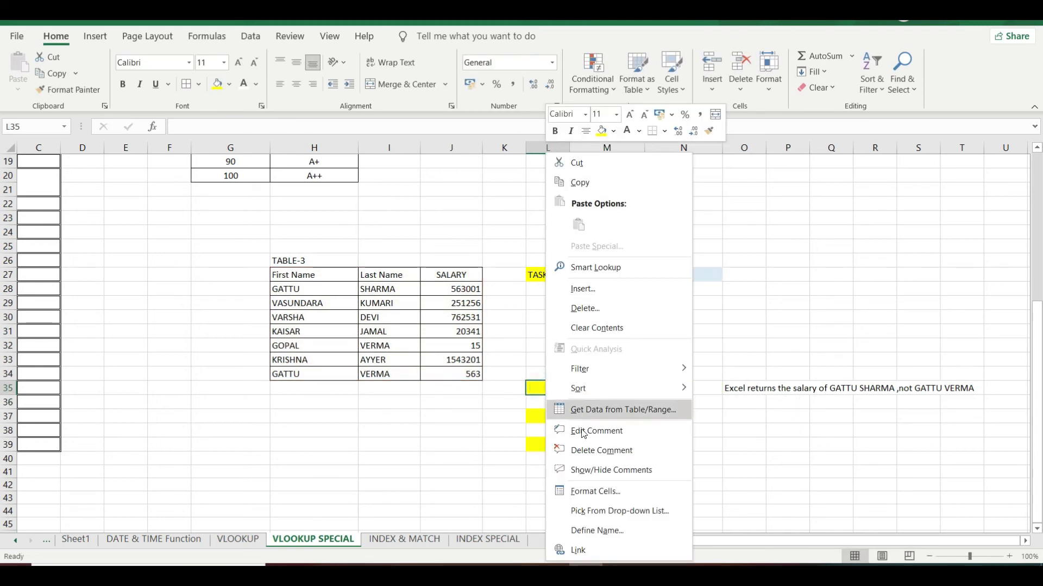
{"action": "left_click", "coordinate": [575, 471]}
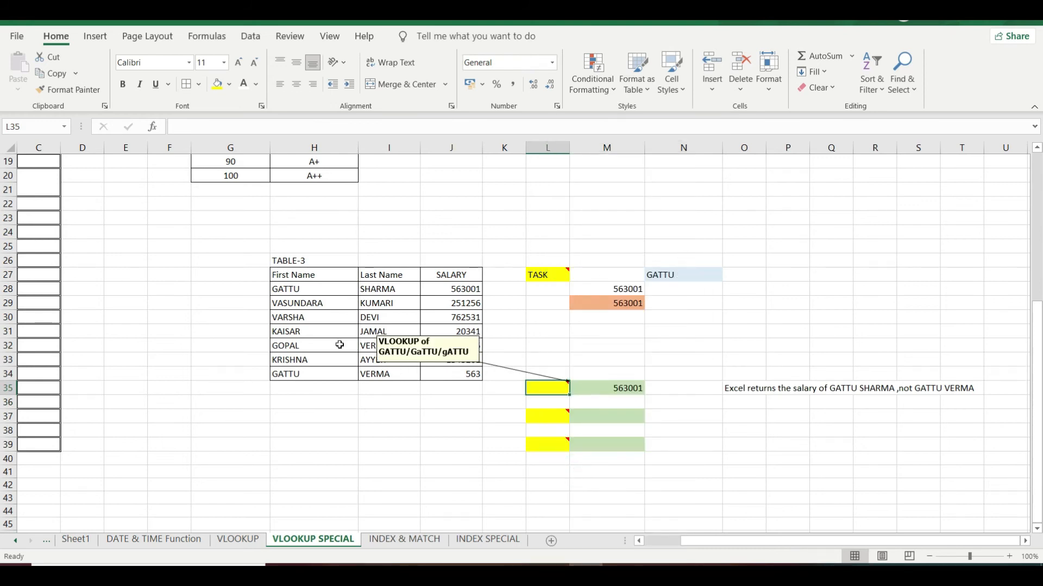
Change the second letter of the lookup name in N27 to a lowercase "a"
{"action": "left_click", "coordinate": [681, 276]}
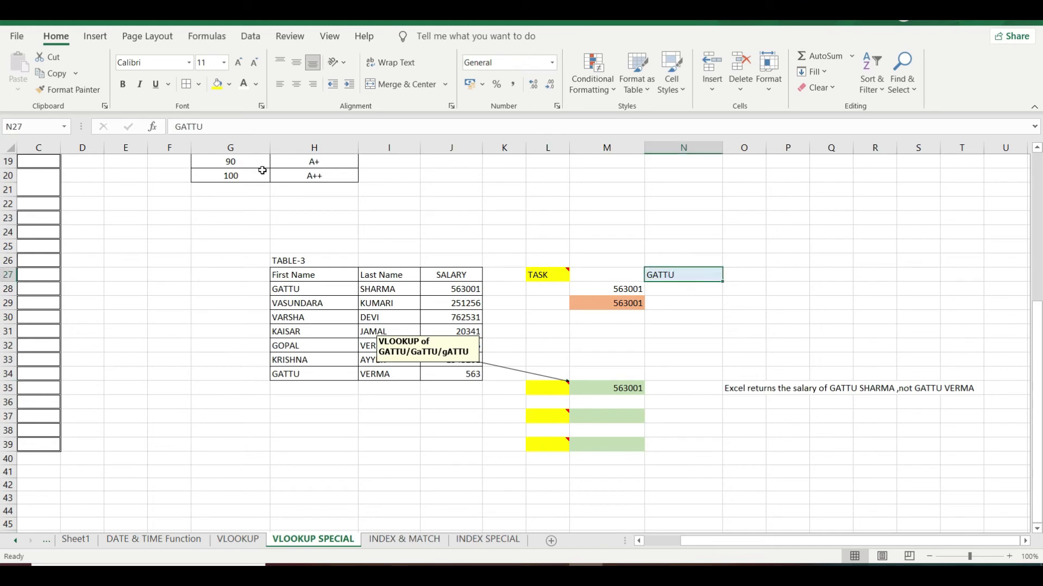
{"action": "left_click", "coordinate": [186, 128]}
{"action": "key", "text": "BackSpace"}
{"action": "type", "text": "a"}
{"action": "key", "text": "Return"}
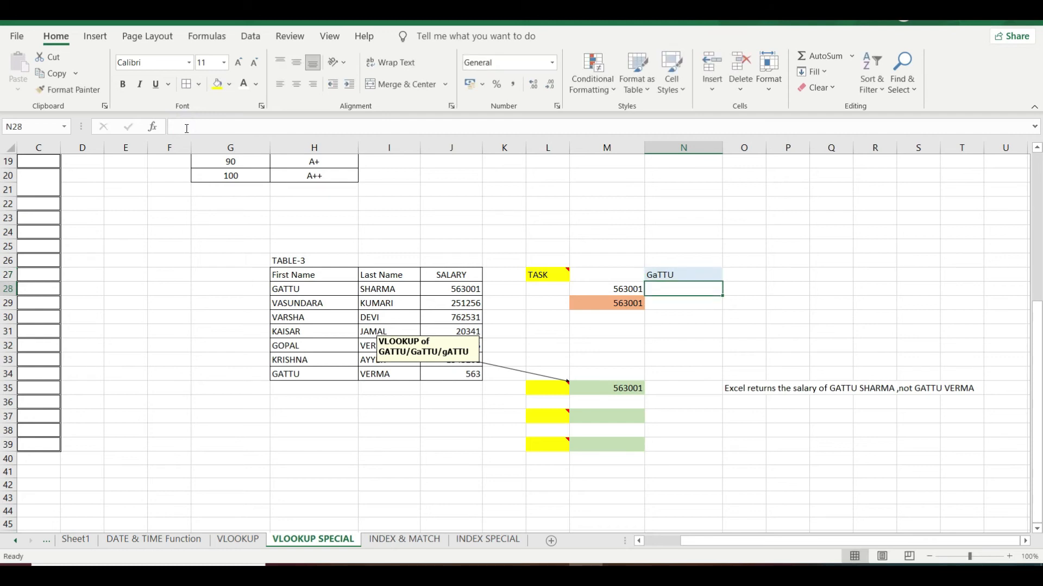
Change the first two letters of the lookup name in N27 to "gA" and check the M35 result
{"action": "left_click", "coordinate": [662, 271]}
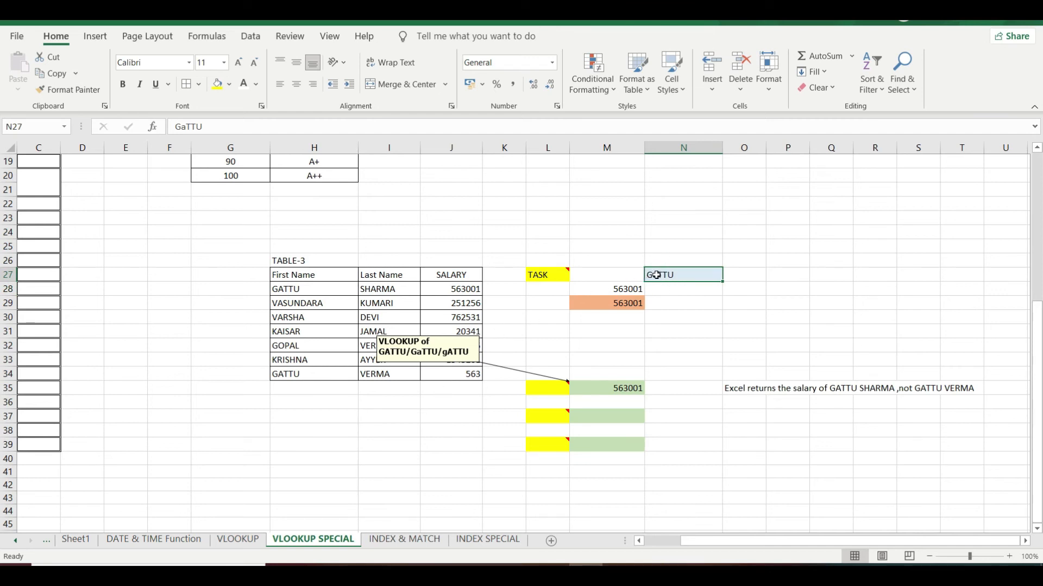
{"action": "double_click", "coordinate": [655, 275]}
{"action": "left_click_drag", "start_coordinate": [657, 275], "coordinate": [641, 274]}
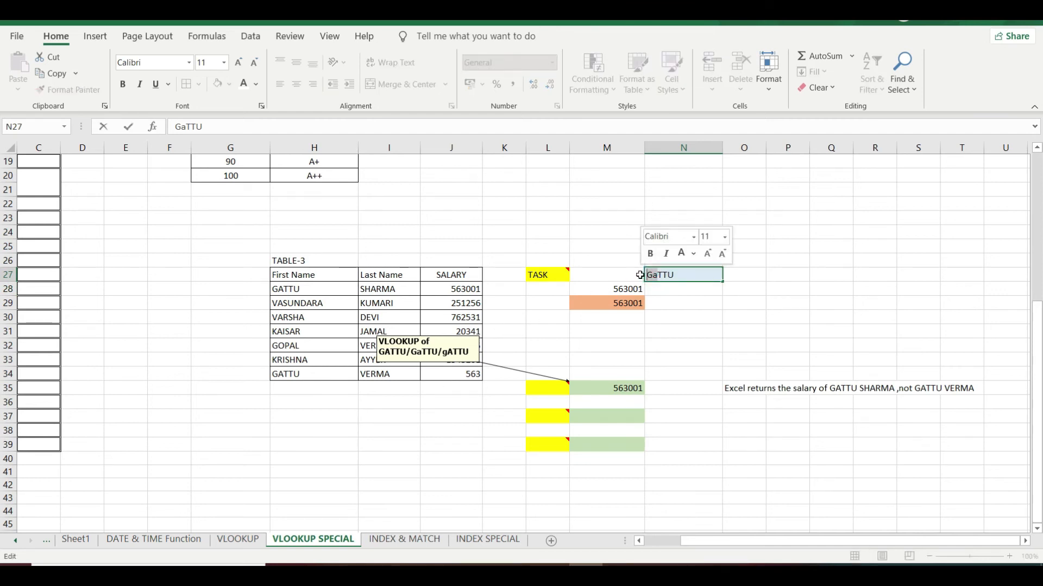
{"action": "type", "text": "gA"}
{"action": "key", "text": "Return"}
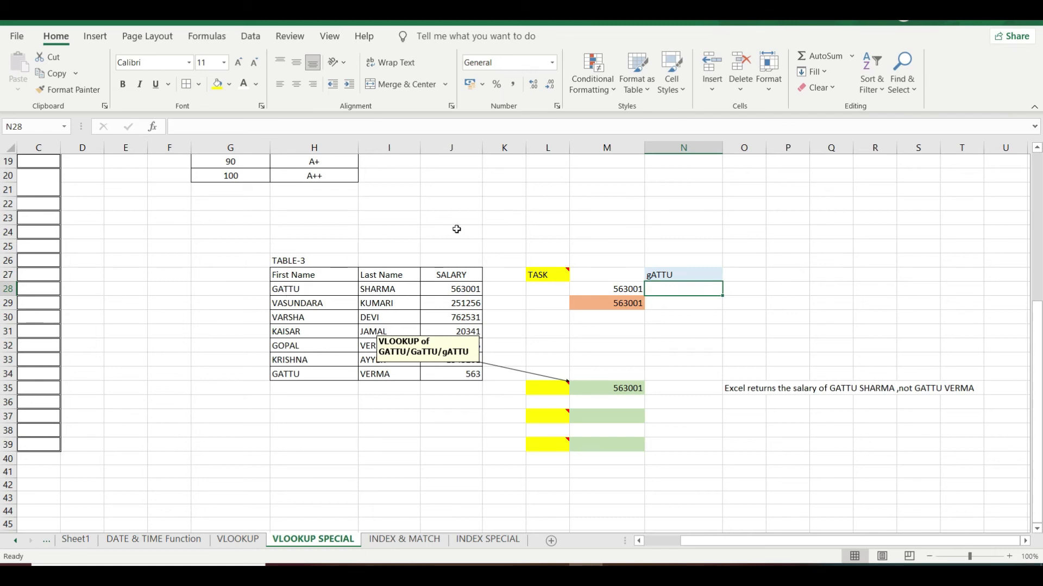
{"action": "left_click_drag", "start_coordinate": [723, 542], "coordinate": [742, 533]}
{"action": "left_click", "coordinate": [618, 384]}
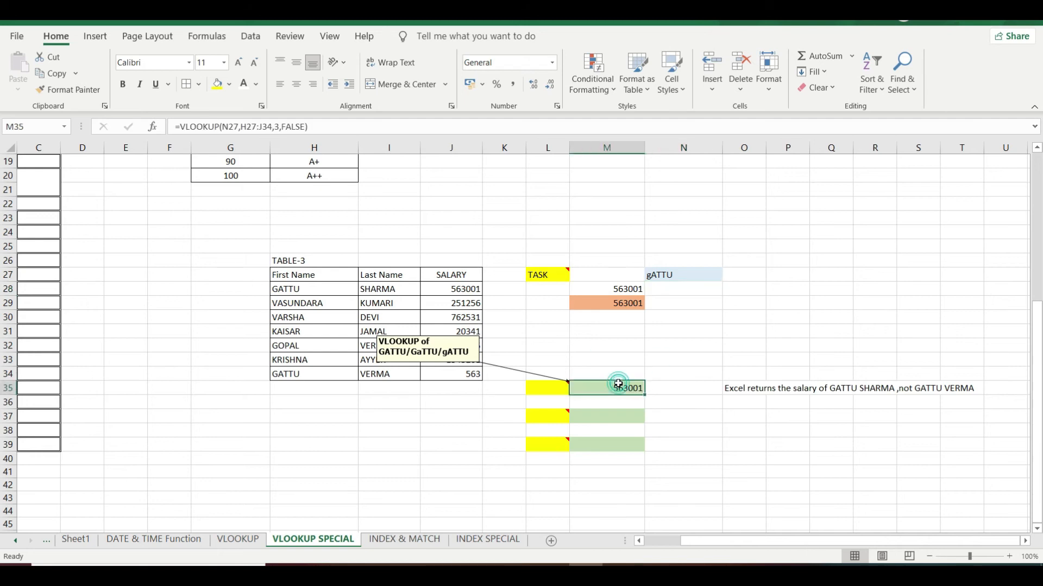
Check the salary task noted on L37 and enter the first name it asks for as the lookup value in N27
{"action": "left_click", "coordinate": [560, 418]}
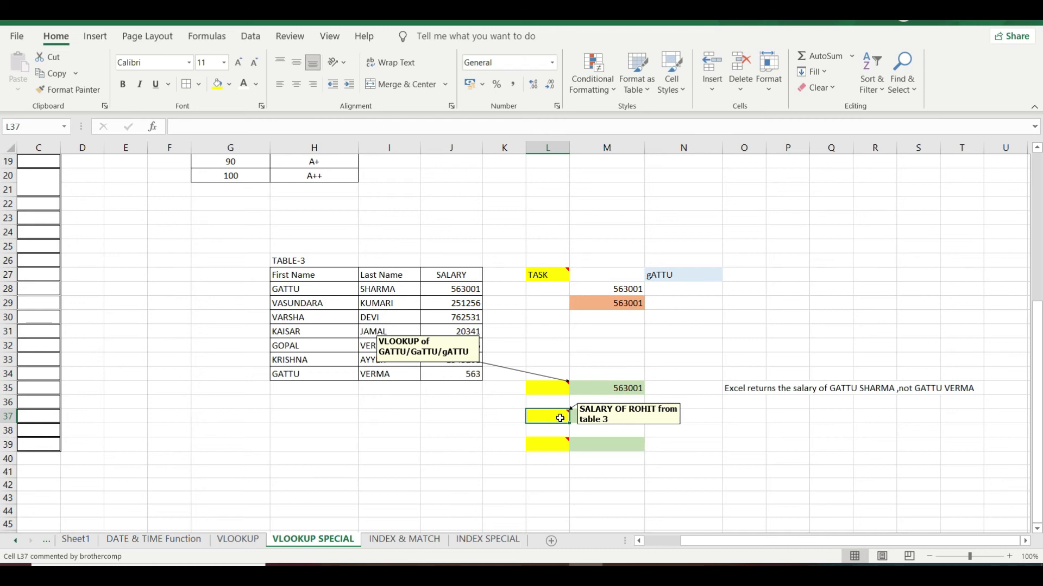
{"action": "left_click", "coordinate": [607, 384]}
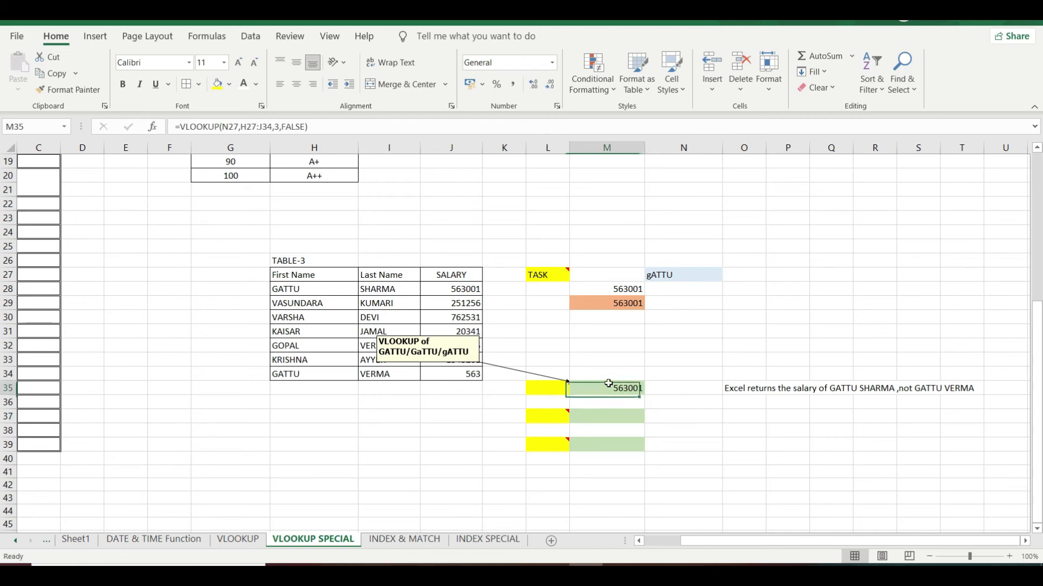
{"action": "left_click", "coordinate": [706, 279]}
{"action": "type", "text": "ROHIT"}
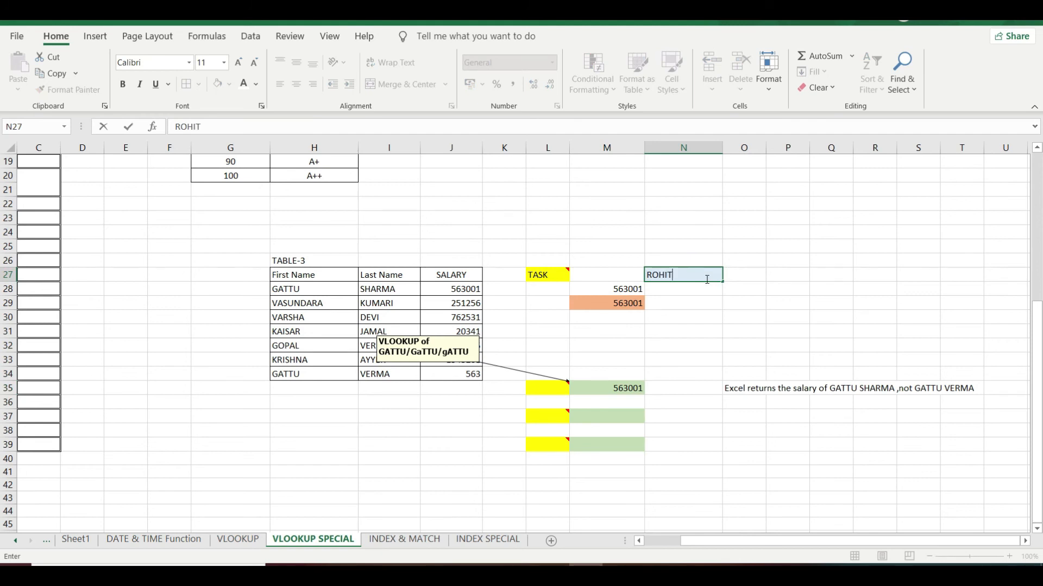
{"action": "key", "text": "Return"}
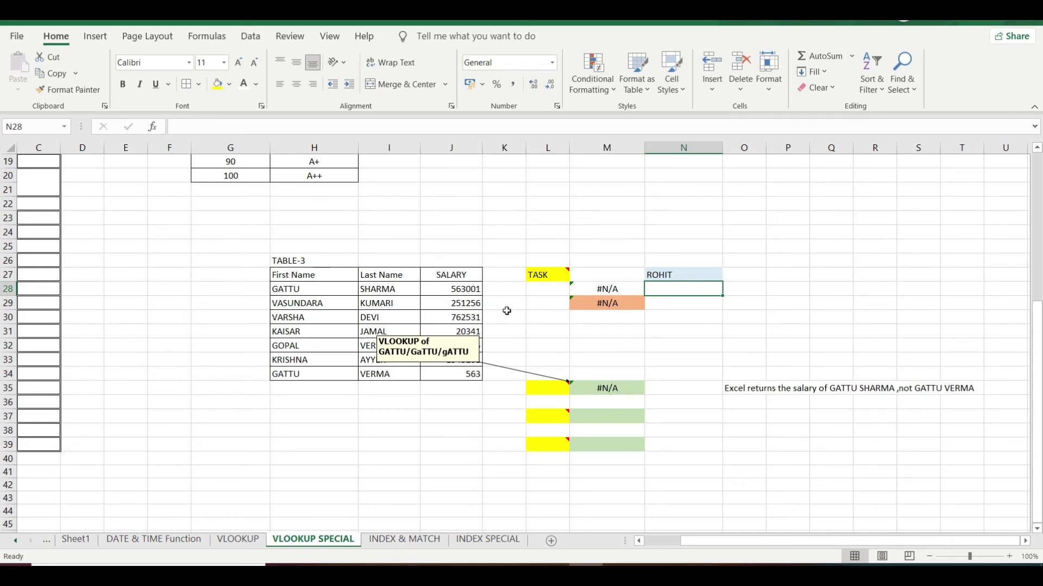
Review the M35 formula and insert IFERROR in front of its VLOOKUP
{"action": "double_click", "coordinate": [600, 385]}
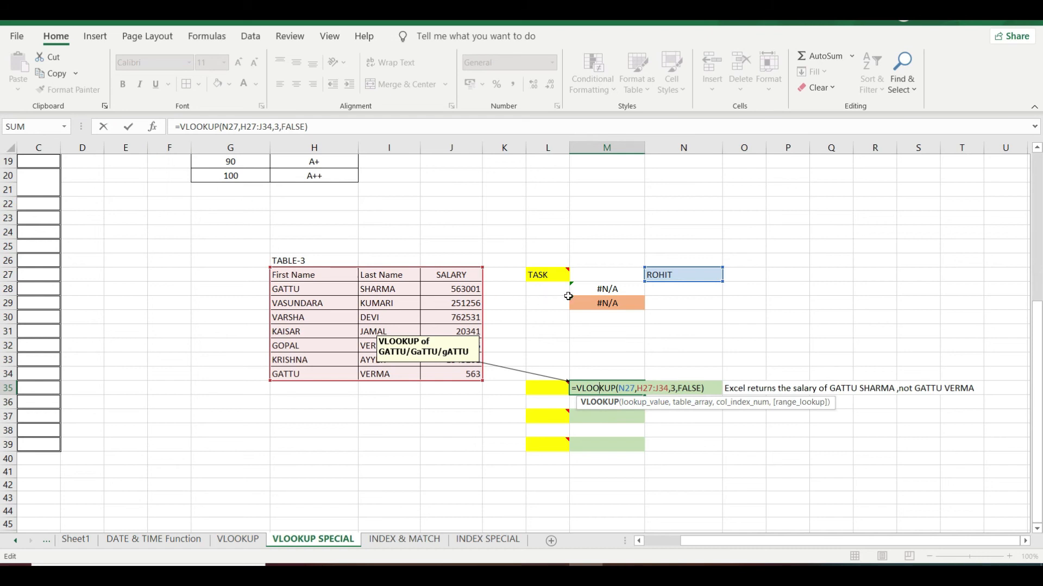
{"action": "key", "text": "Return"}
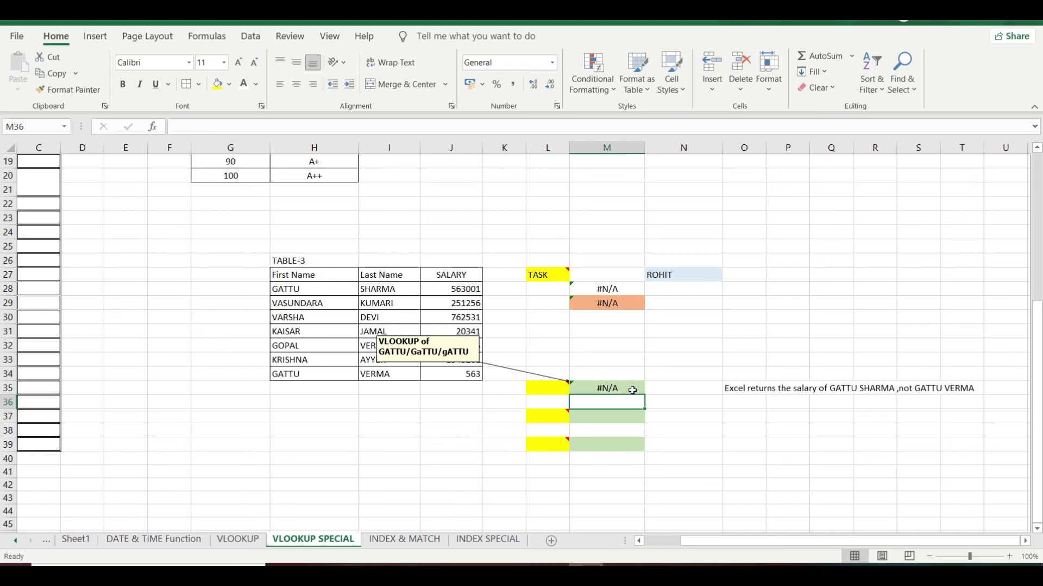
{"action": "left_click", "coordinate": [586, 385]}
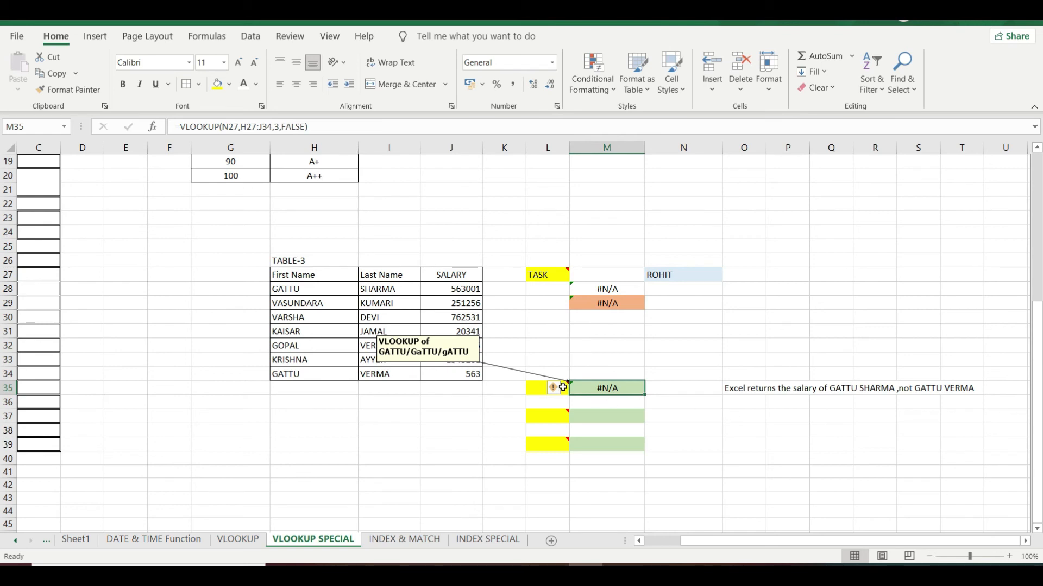
{"action": "left_click", "coordinate": [180, 127]}
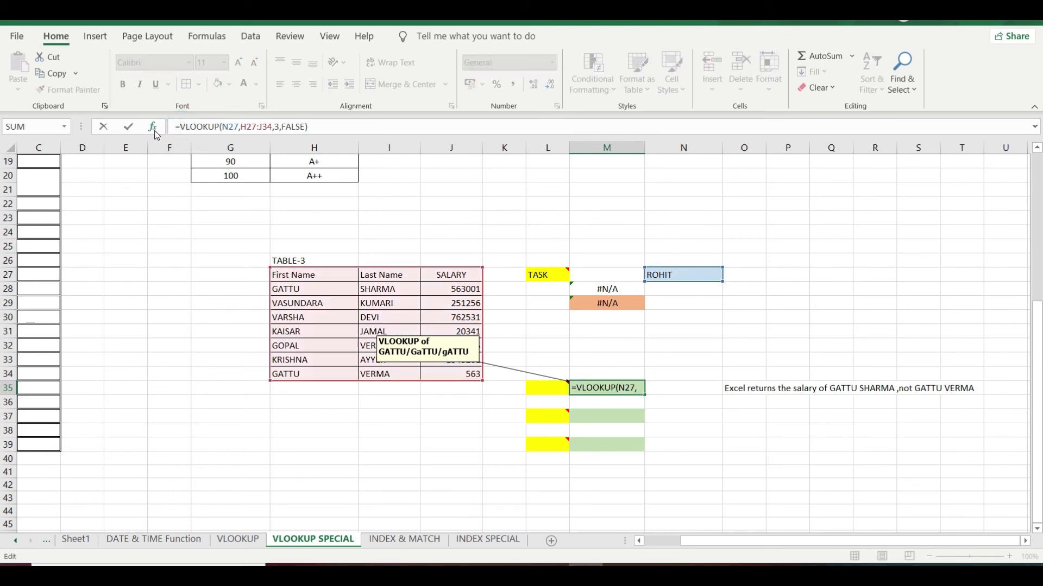
{"action": "type", "text": "IF"}
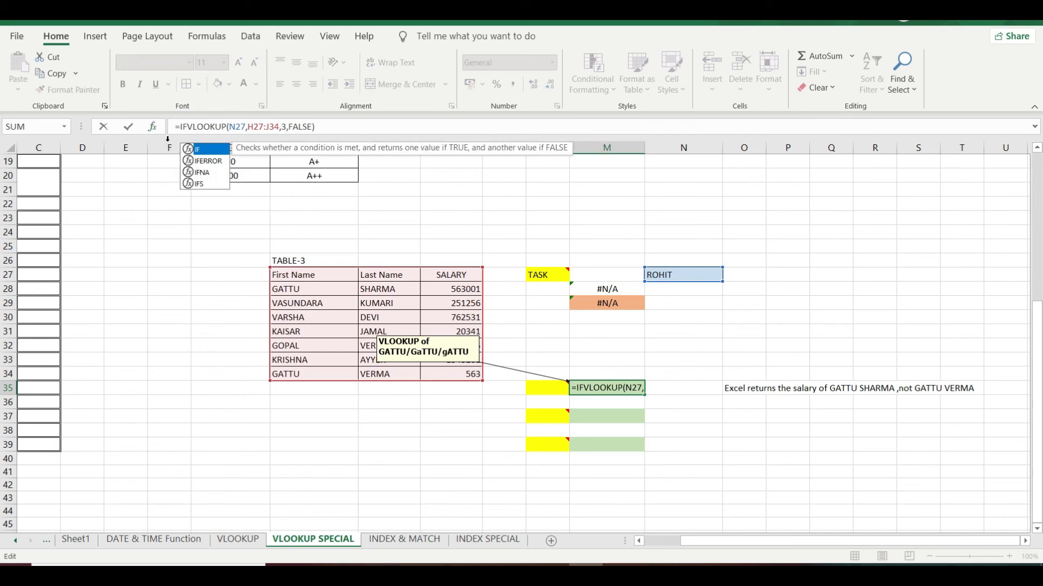
{"action": "double_click", "coordinate": [206, 160]}
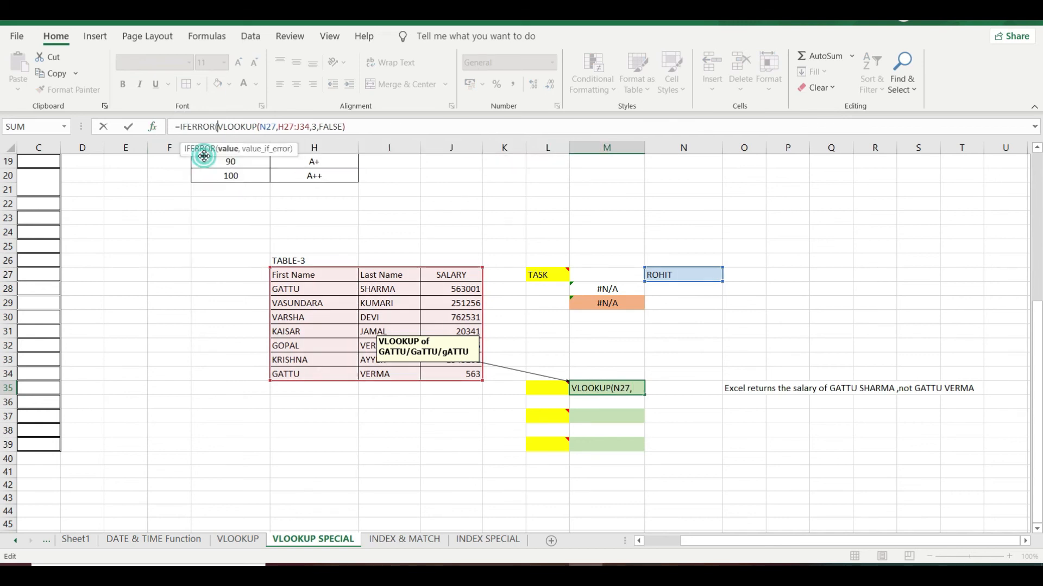
Give the M35 IFERROR an empty text string "" as its value_if_error argument and enter the formula
{"action": "left_click", "coordinate": [353, 124]}
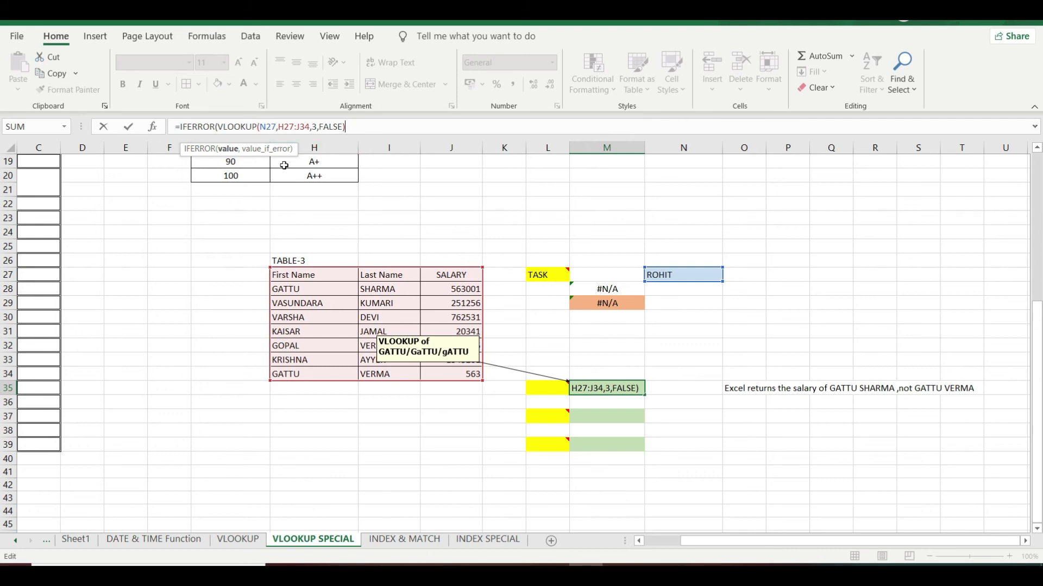
{"action": "type", "text": ","}
{"action": "type", "text": "\""}
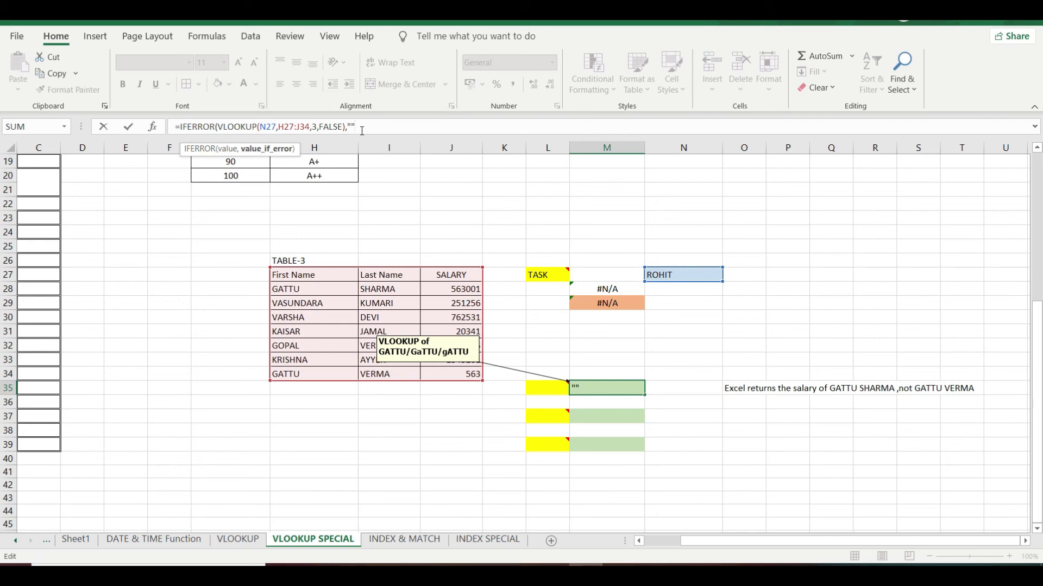
{"action": "type", "text": ")"}
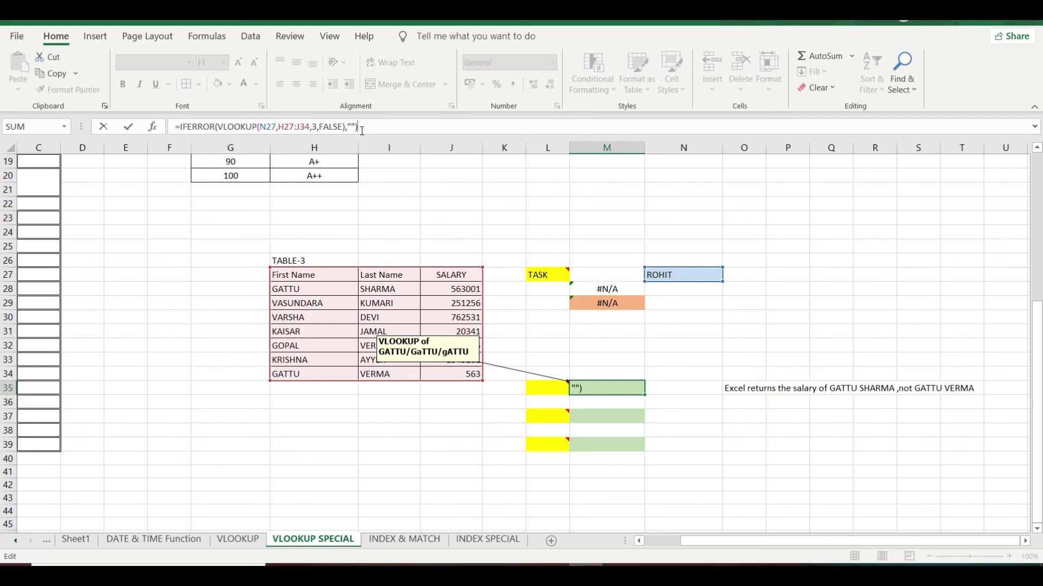
{"action": "key", "text": "Return"}
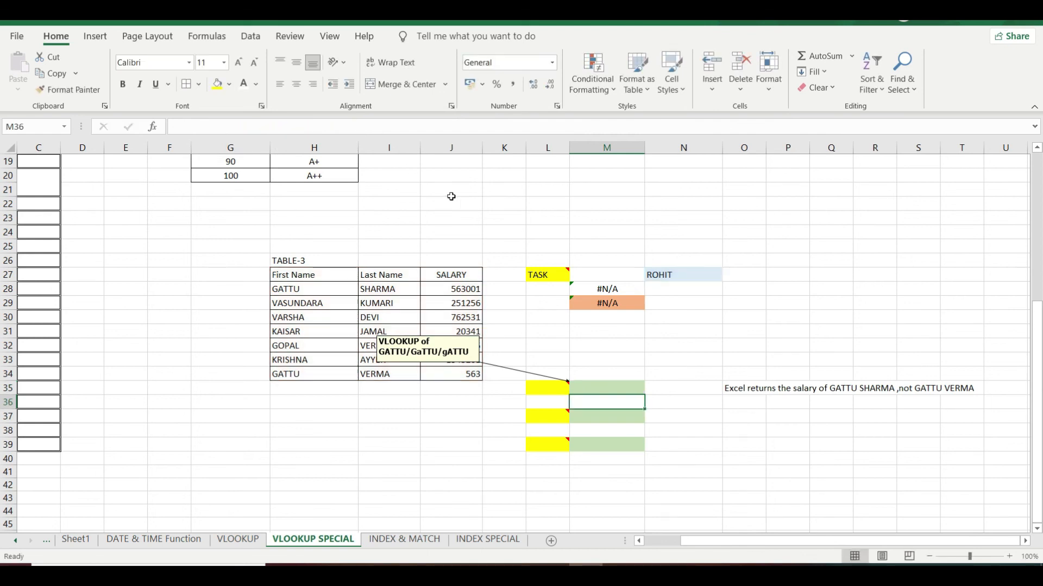
Review the M35 formula and replace the lookup name in N27 with the first name listed in H30 of TABLE-3
{"action": "left_click", "coordinate": [612, 385]}
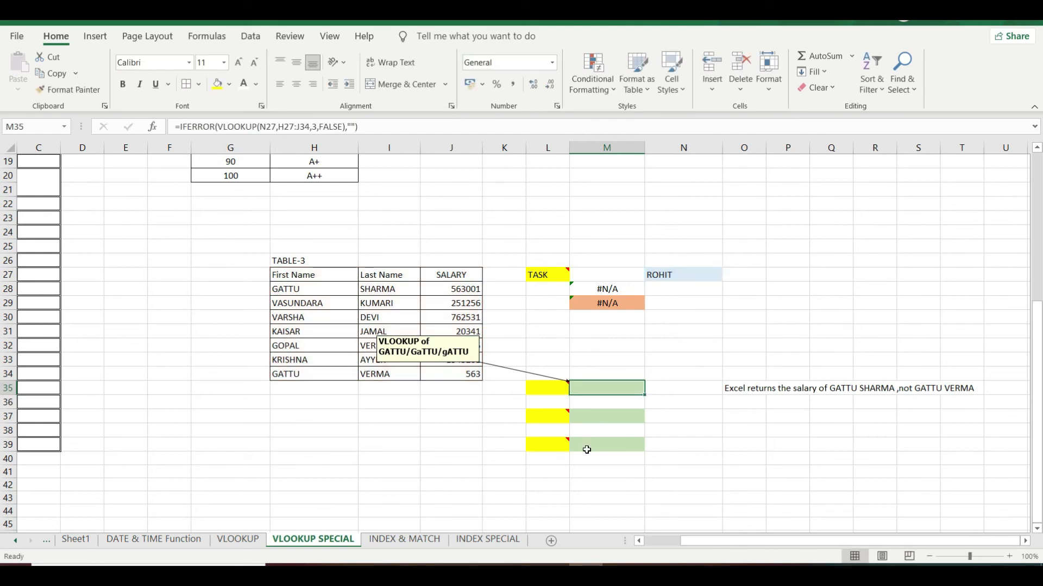
{"action": "left_click", "coordinate": [653, 273]}
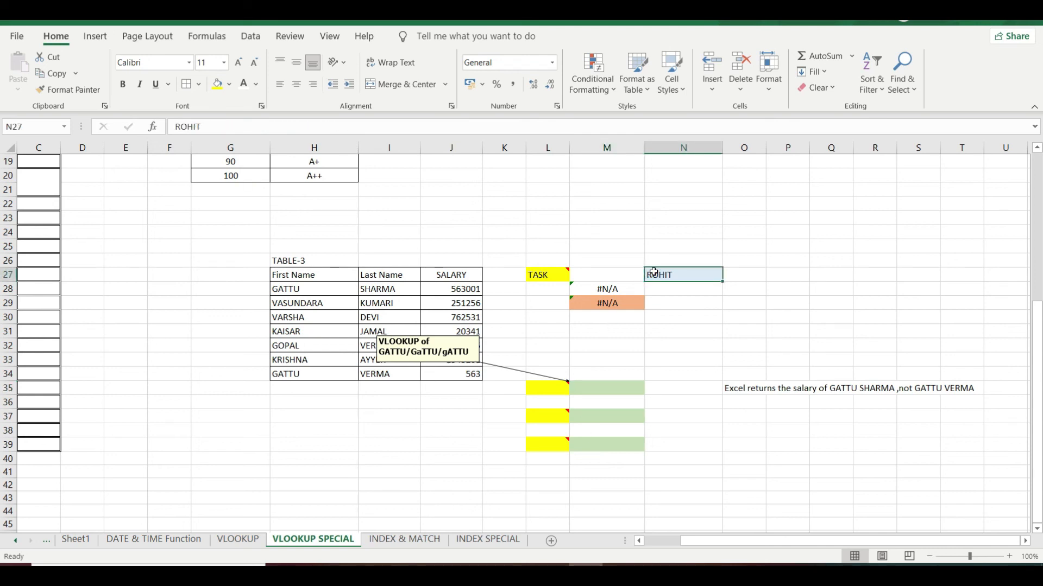
{"action": "type", "text": "VA"}
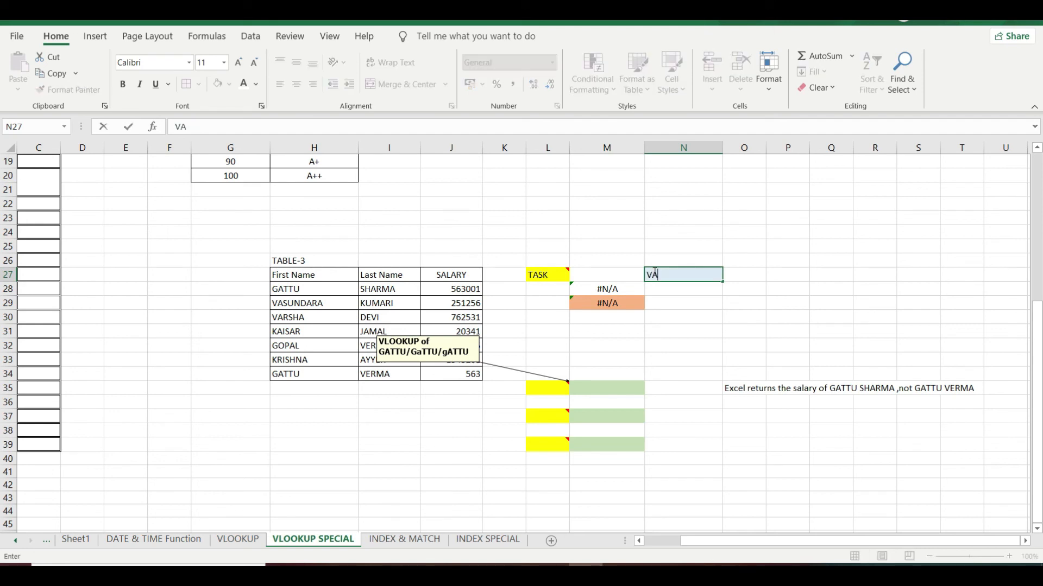
{"action": "type", "text": "RSHA"}
{"action": "key", "text": "Return"}
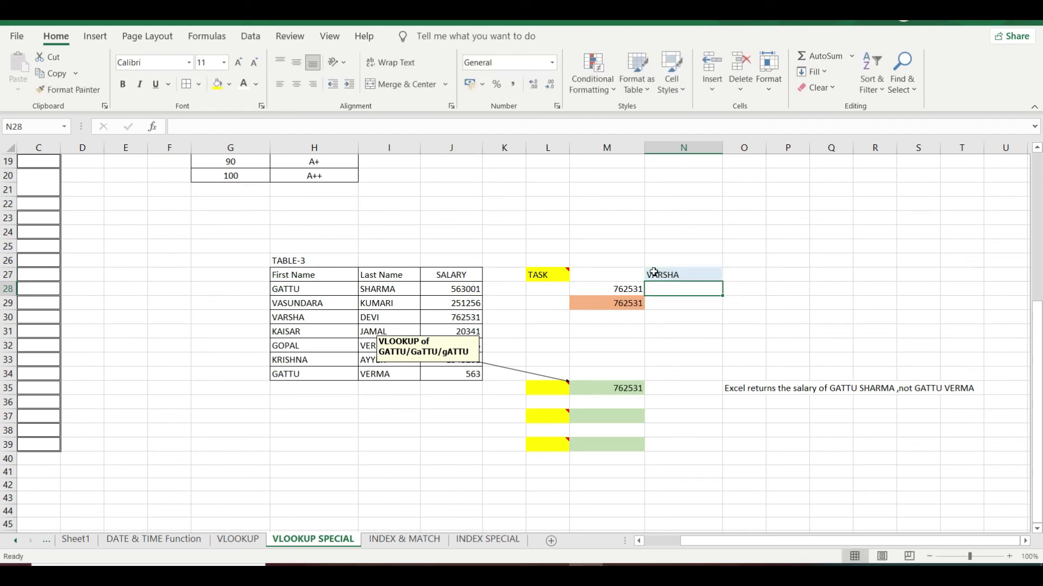
Change the value_if_error text of the IFERROR formula in M35 to "NOT FOUND"
{"action": "left_click", "coordinate": [625, 386]}
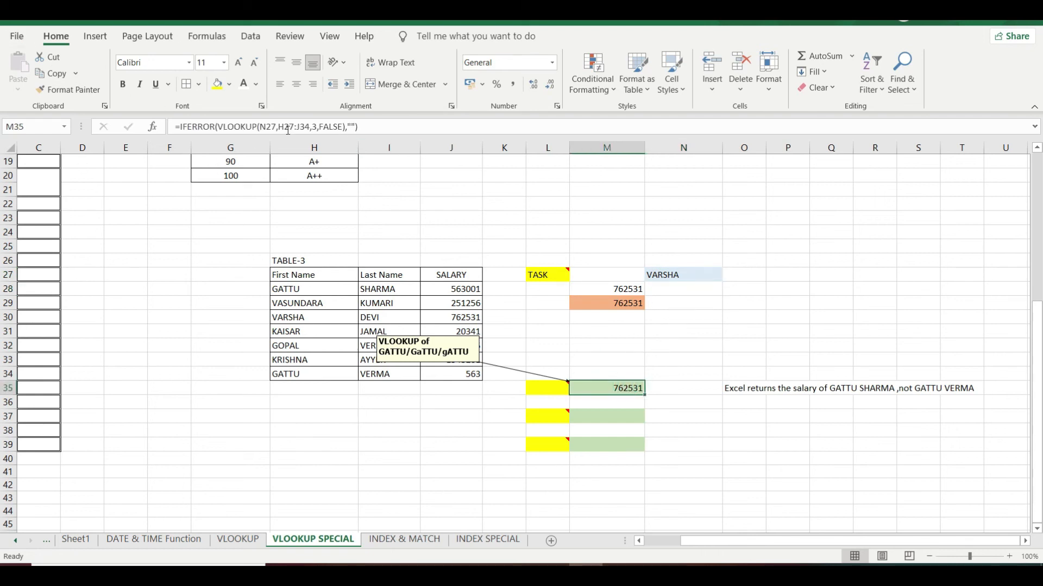
{"action": "left_click", "coordinate": [350, 126]}
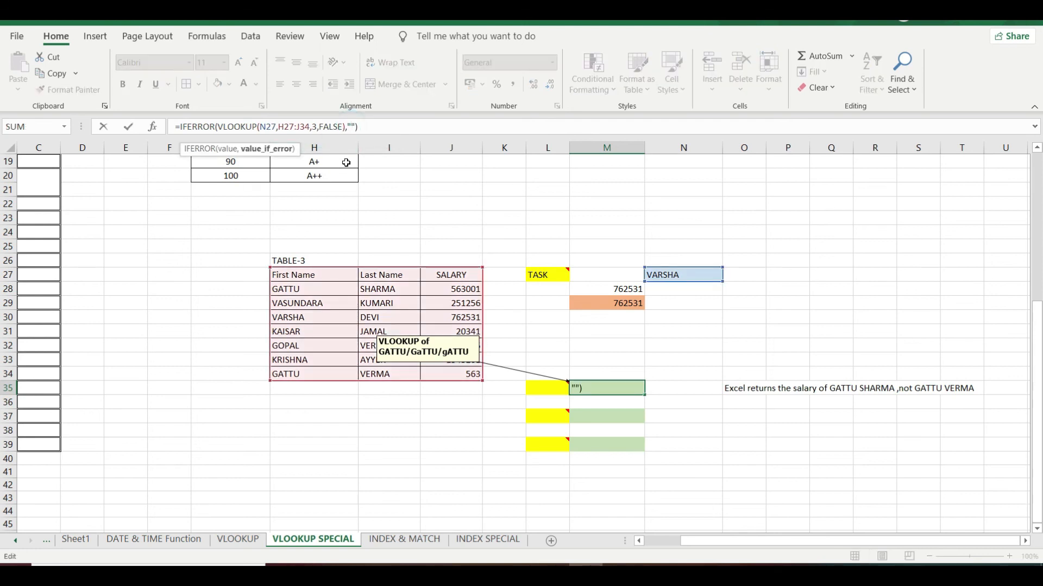
{"action": "type", "text": "NOT FOUN"}
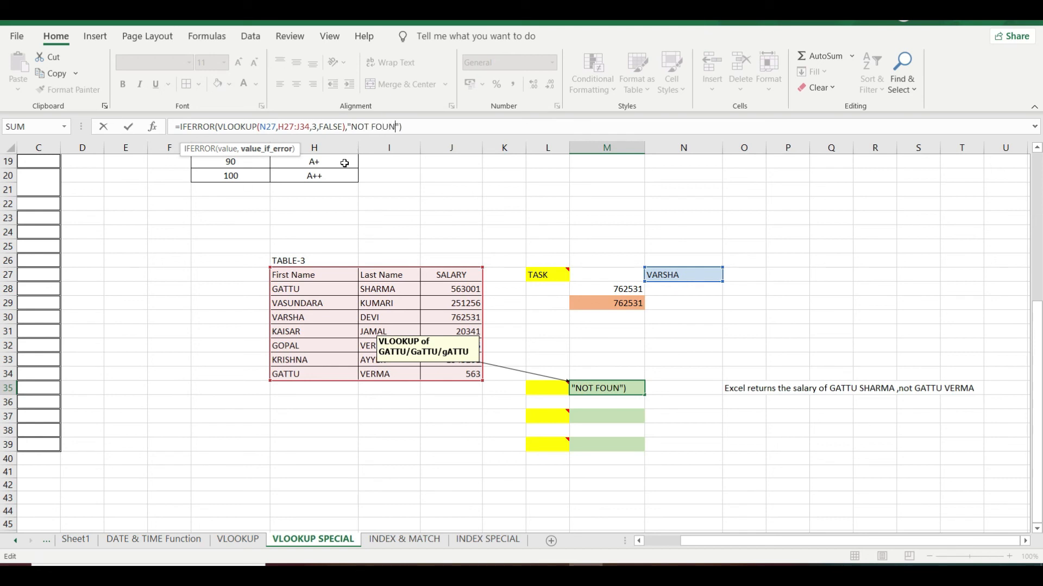
{"action": "type", "text": "D"}
{"action": "key", "text": "Return"}
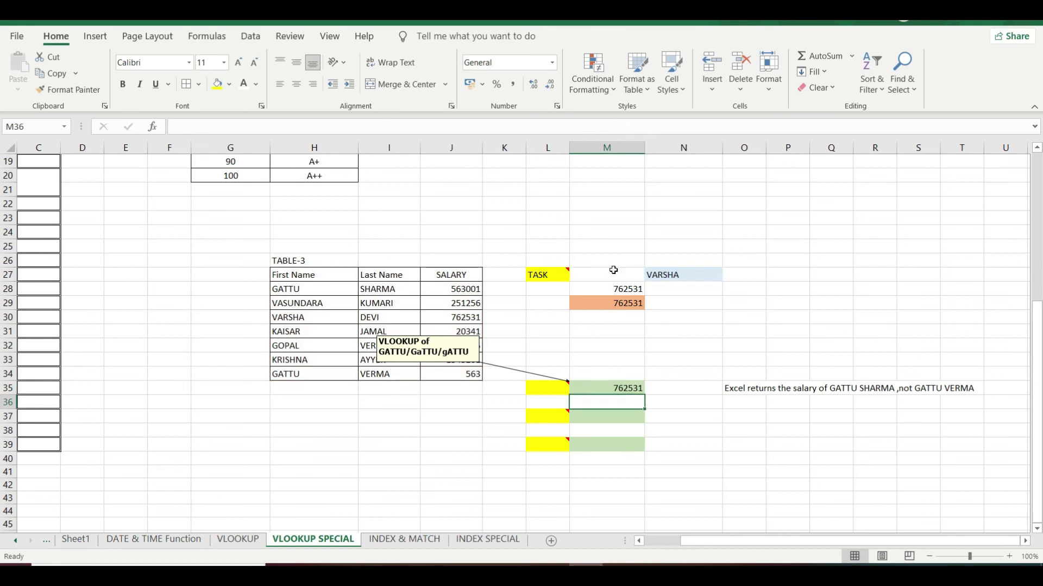
Enter a first name that is absent from TABLE-3 as the lookup value in N27 and check the M35 result
{"action": "left_click", "coordinate": [674, 278]}
{"action": "type", "text": "RAH"}
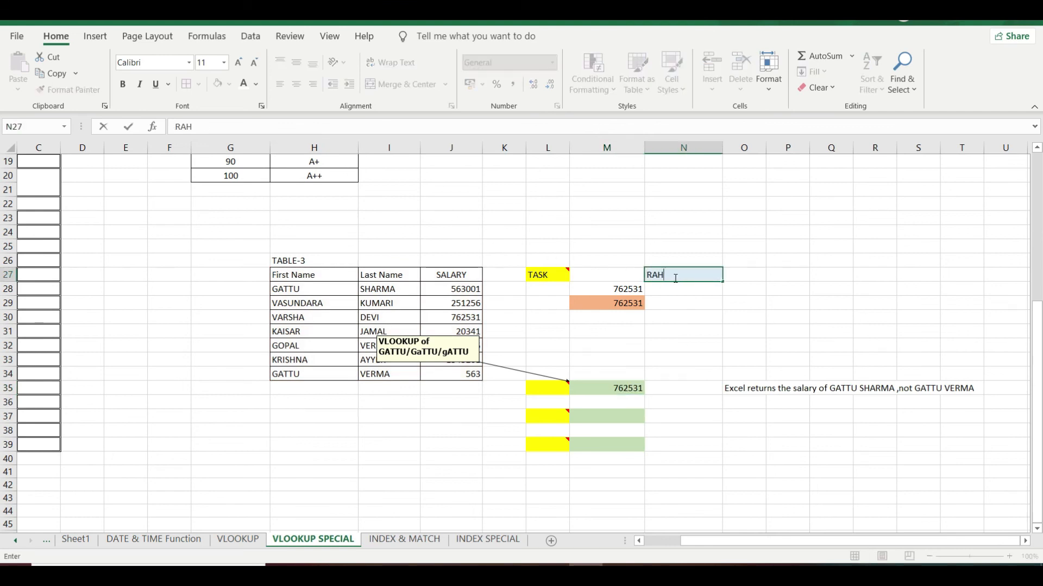
{"action": "type", "text": "UL"}
{"action": "key", "text": "Return"}
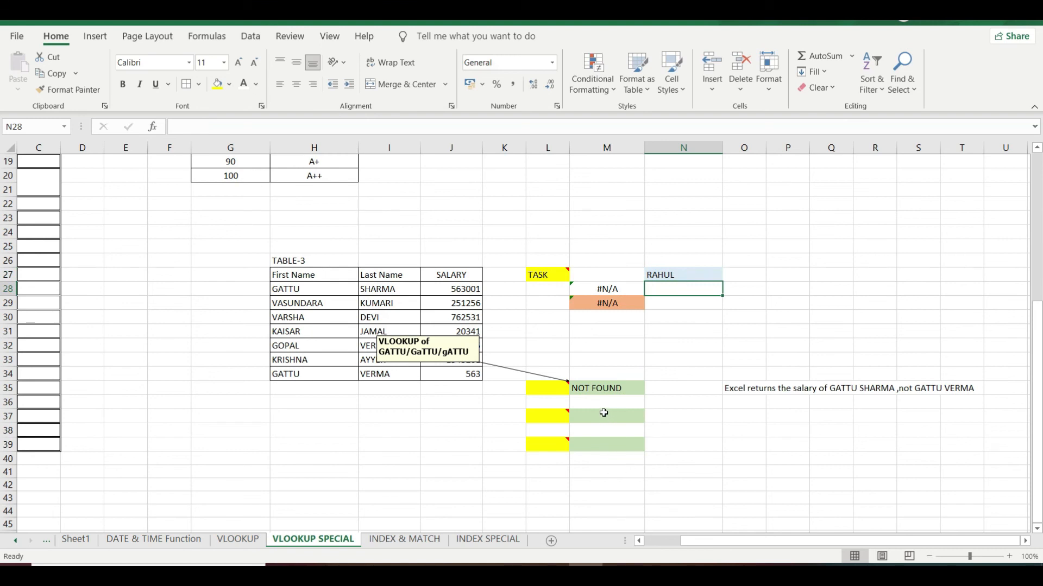
{"action": "left_click", "coordinate": [593, 393]}
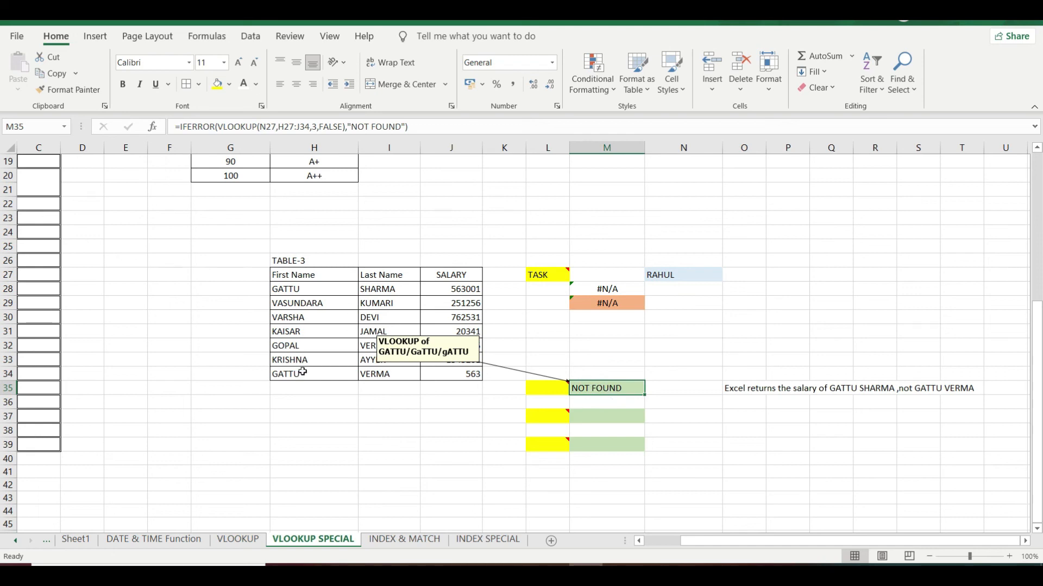
Review the VLOOKUP notes in columns A and B alongside TABLE-3, from the IFERROR/IFNA row back up to the exact-match section
{"action": "left_click_drag", "start_coordinate": [771, 538], "coordinate": [706, 543]}
{"action": "scroll", "coordinate": [289, 408], "scroll_direction": "up", "scroll_amount": 1}
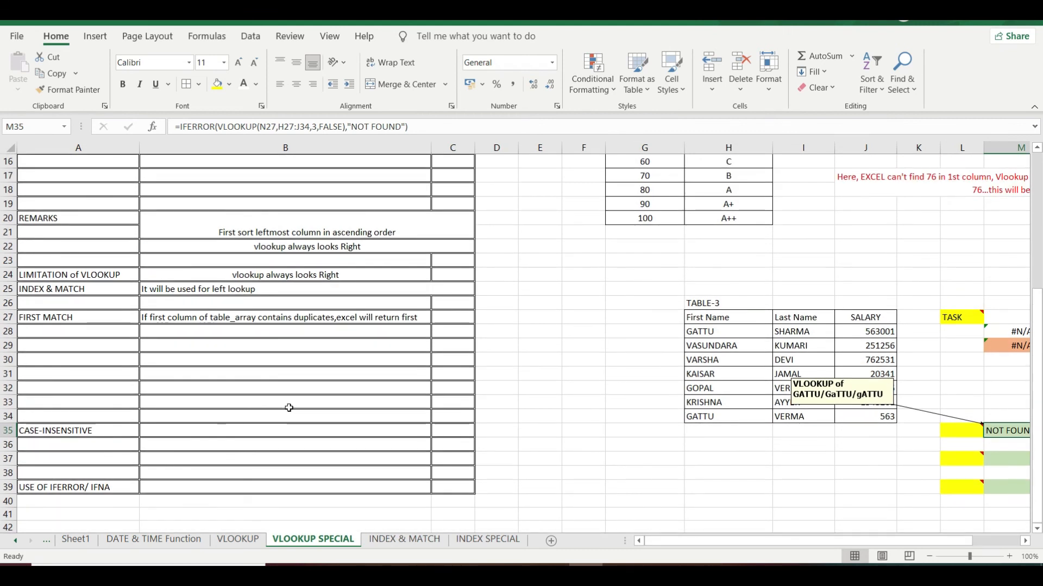
{"action": "scroll", "coordinate": [289, 408], "scroll_direction": "up", "scroll_amount": 1}
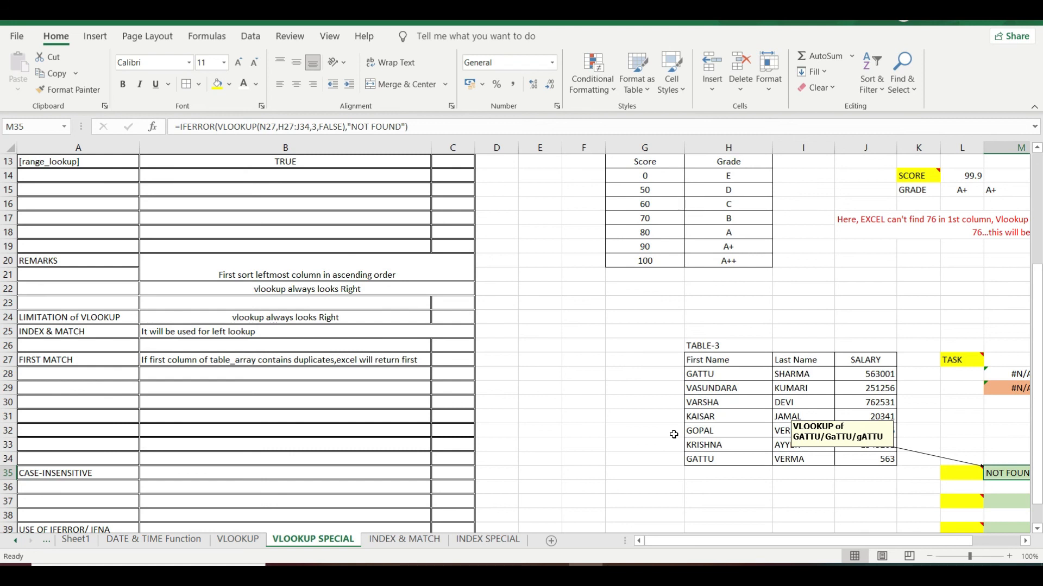
{"action": "left_click_drag", "start_coordinate": [701, 357], "coordinate": [885, 459]}
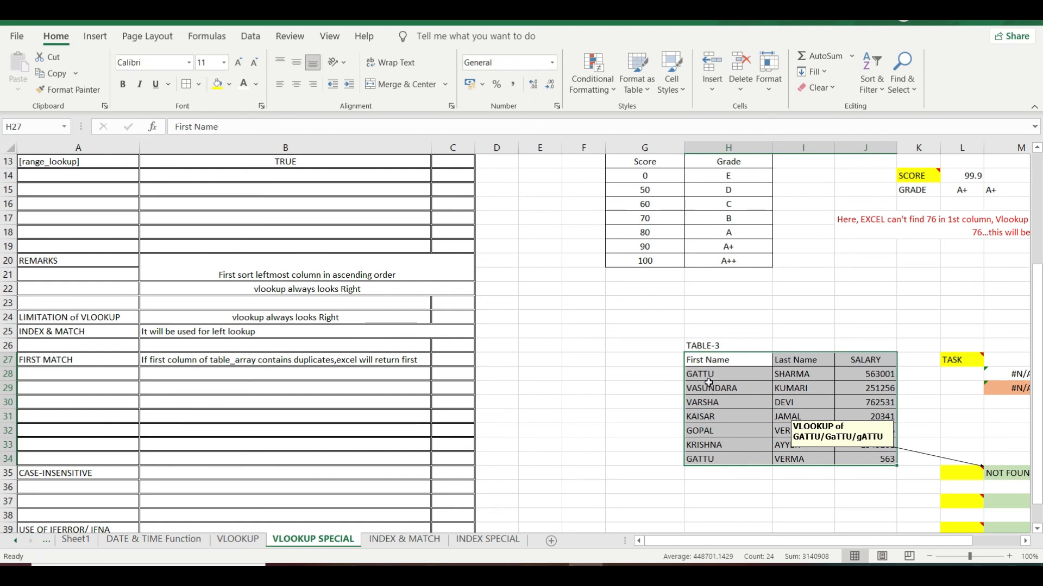
{"action": "scroll", "coordinate": [706, 401], "scroll_direction": "up", "scroll_amount": 2}
{"action": "scroll", "coordinate": [716, 416], "scroll_direction": "down", "scroll_amount": 2}
{"action": "scroll", "coordinate": [710, 378], "scroll_direction": "down", "scroll_amount": 1}
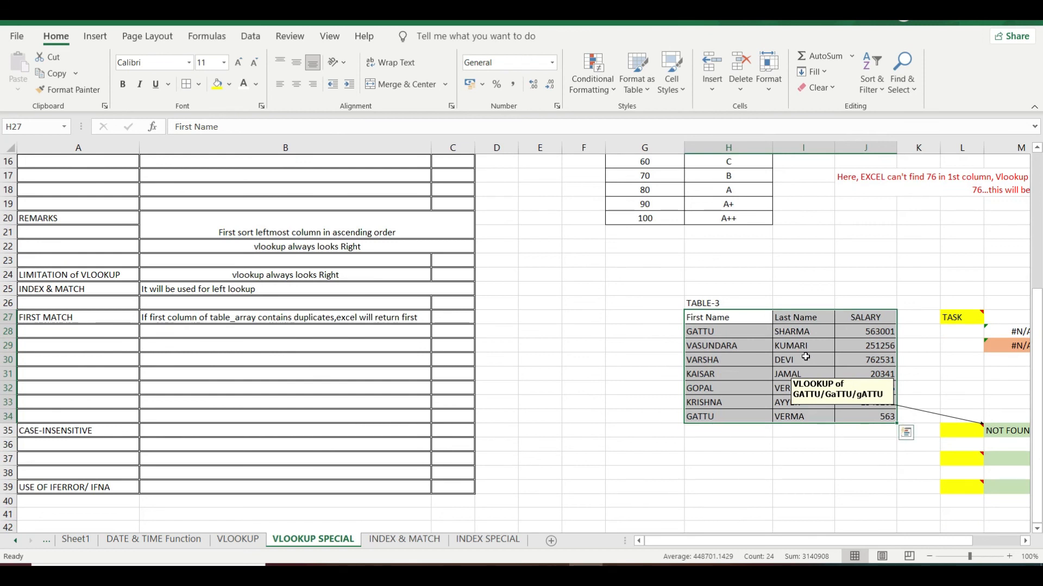
{"action": "left_click", "coordinate": [709, 331]}
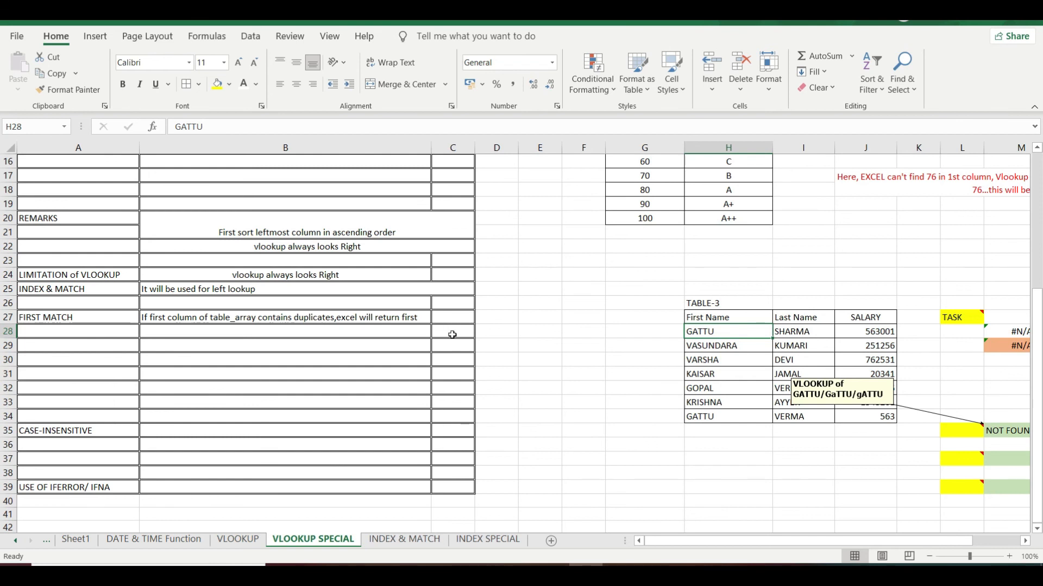
{"action": "scroll", "coordinate": [453, 335], "scroll_direction": "up", "scroll_amount": 5}
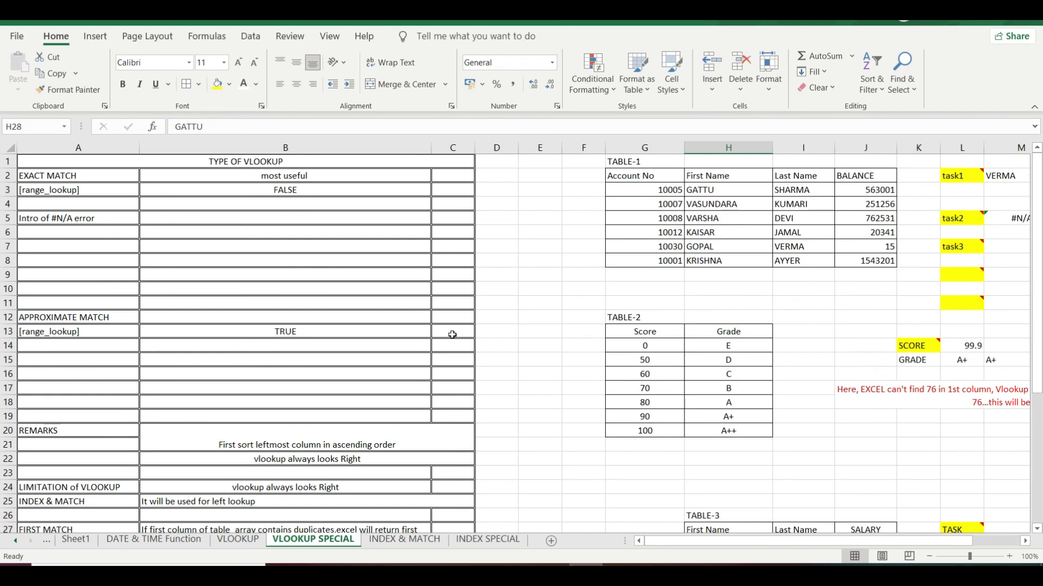